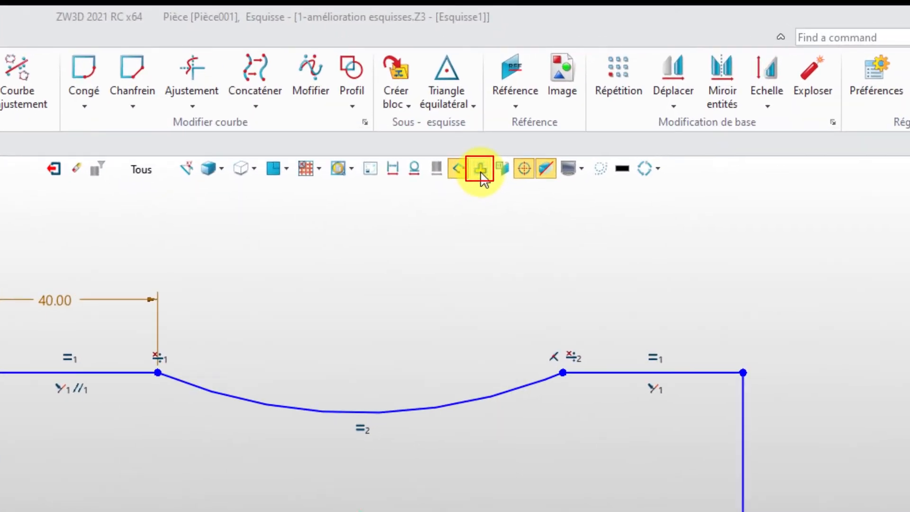
Turn on closed-region shading and draw two centre rectangles on the midpoints of the left and right edges, about 19 × 53 mm and 17 × 53 mm.
{"action": "left_click", "coordinate": [480, 170]}
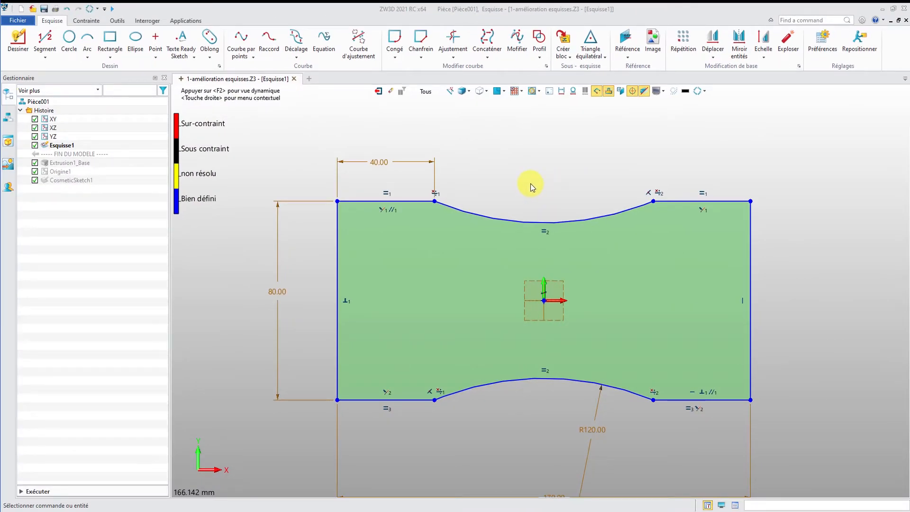
{"action": "left_click", "coordinate": [110, 39]}
{"action": "left_click", "coordinate": [337, 299]}
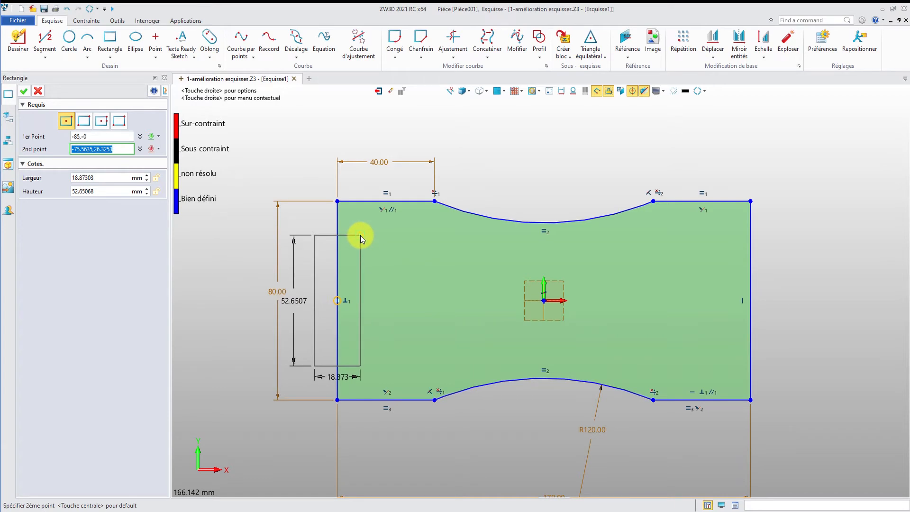
{"action": "left_click", "coordinate": [360, 235]}
{"action": "left_click", "coordinate": [751, 300]}
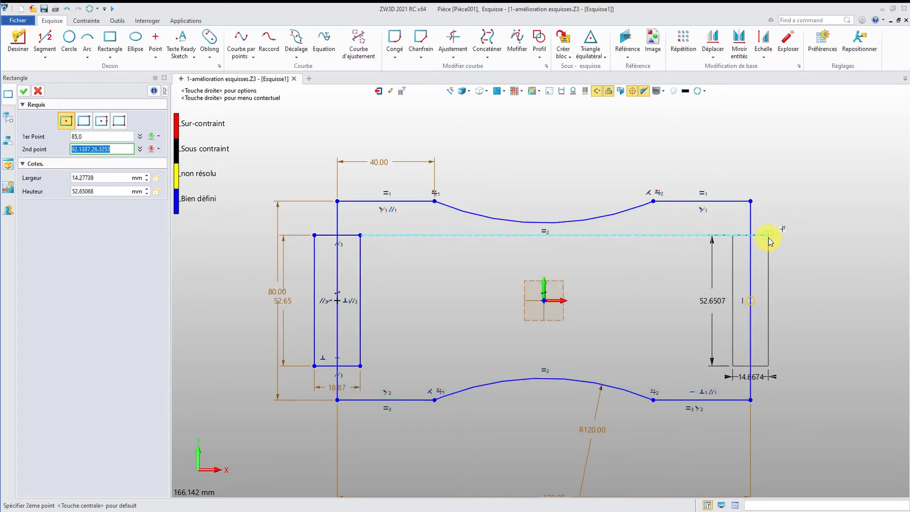
{"action": "left_click", "coordinate": [770, 235]}
{"action": "key", "text": "Escape"}
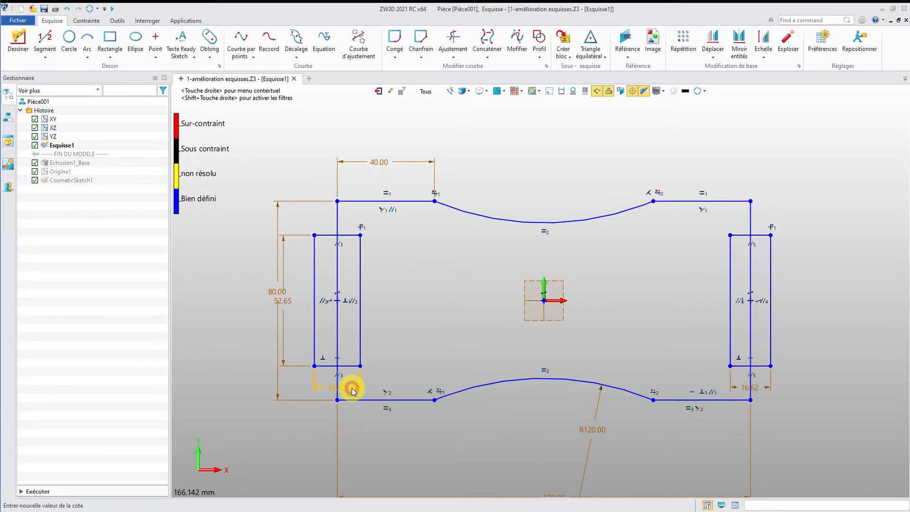
Set the width of both side rectangles to 20 mm.
{"action": "double_click", "coordinate": [354, 392]}
{"action": "type", "text": "20"}
{"action": "left_click", "coordinate": [514, 437]}
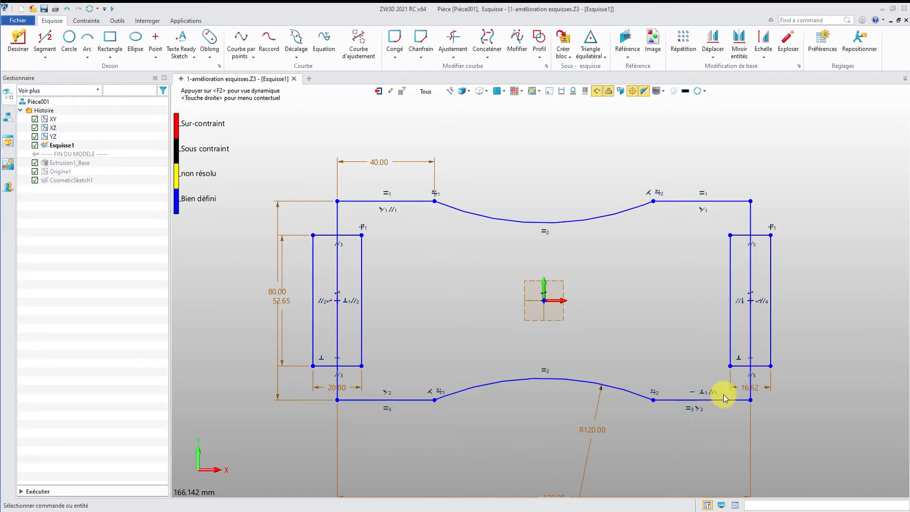
{"action": "double_click", "coordinate": [769, 387]}
{"action": "type", "text": "20"}
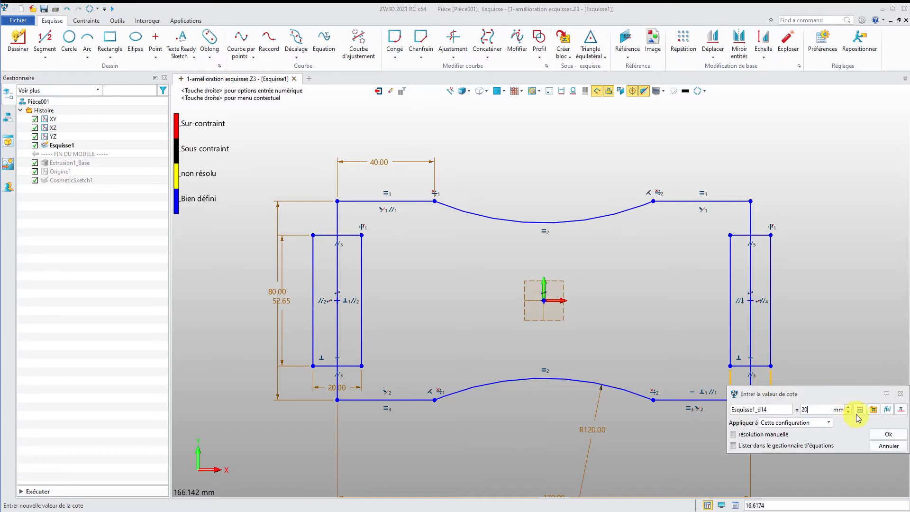
{"action": "left_click", "coordinate": [889, 435]}
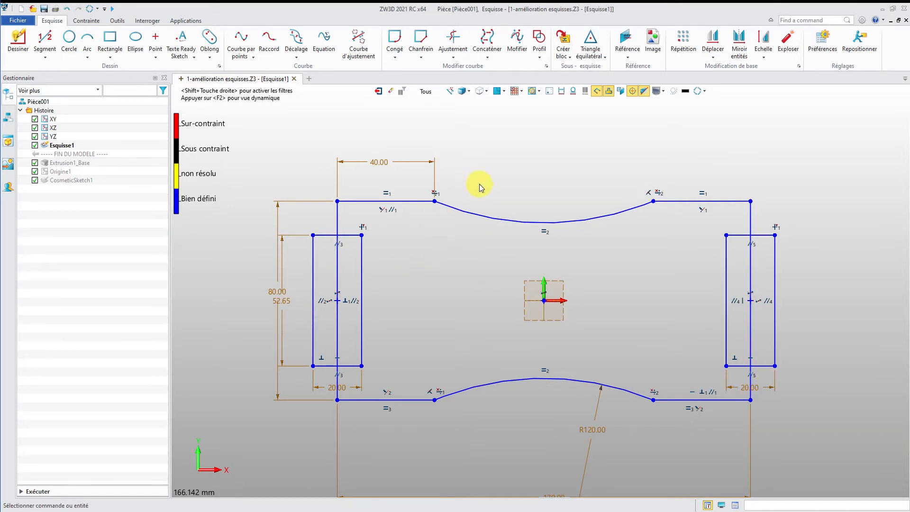
Trim away the inner parts of both side rectangles and the original edge segments inside them to form one closed outline.
{"action": "left_click", "coordinate": [453, 55]}
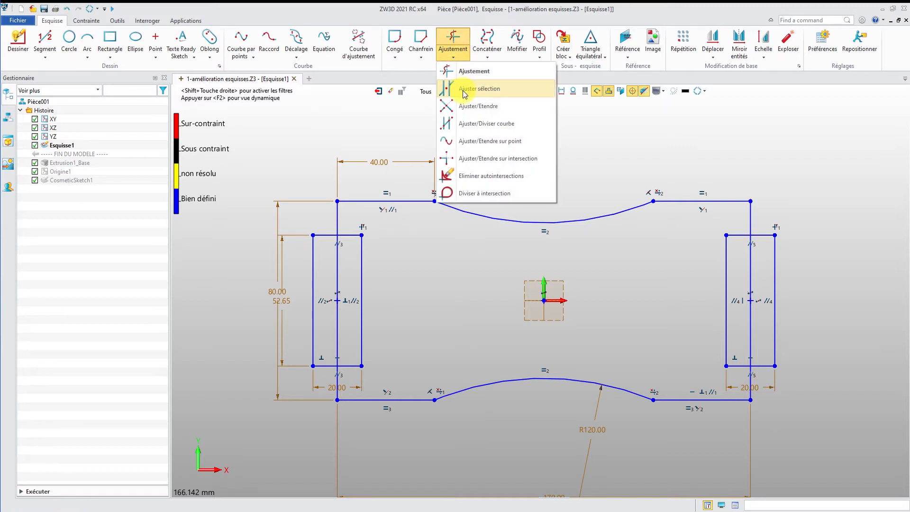
{"action": "left_click", "coordinate": [463, 91]}
{"action": "left_click", "coordinate": [355, 236]}
{"action": "left_click", "coordinate": [362, 256]}
{"action": "left_click", "coordinate": [337, 270]}
{"action": "left_click", "coordinate": [348, 370]}
{"action": "left_click", "coordinate": [737, 234]}
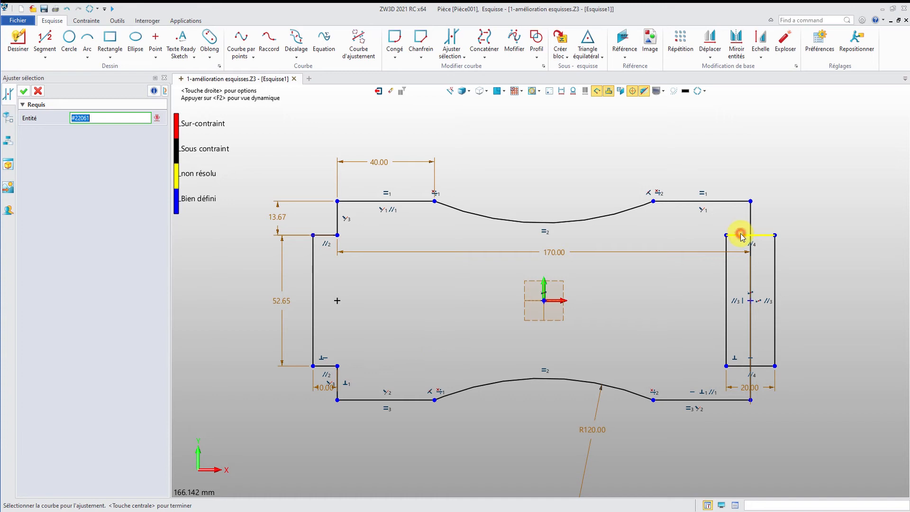
{"action": "left_click", "coordinate": [727, 272]}
{"action": "left_click", "coordinate": [741, 366]}
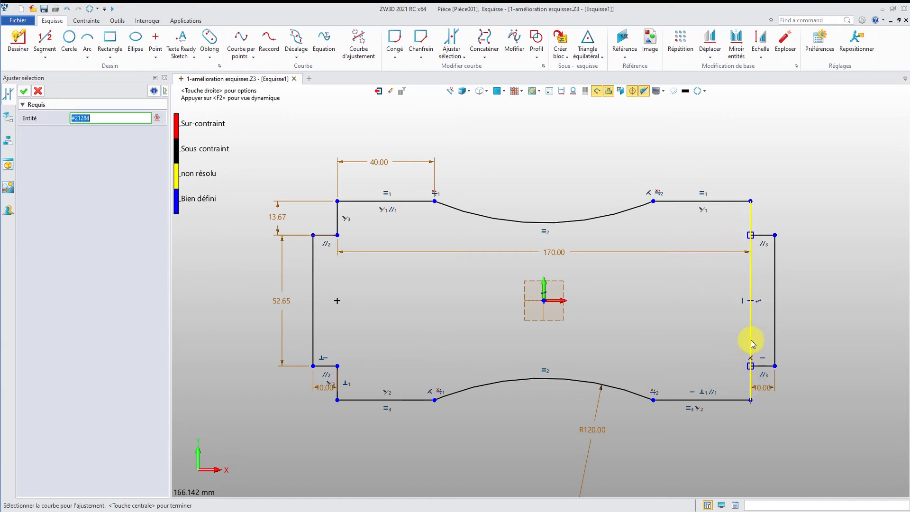
{"action": "left_click", "coordinate": [751, 339]}
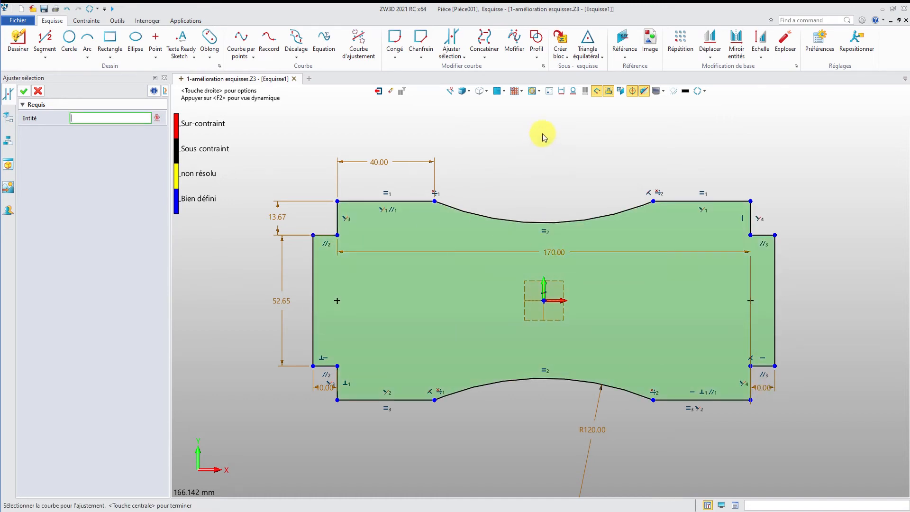
{"action": "left_click", "coordinate": [23, 90]}
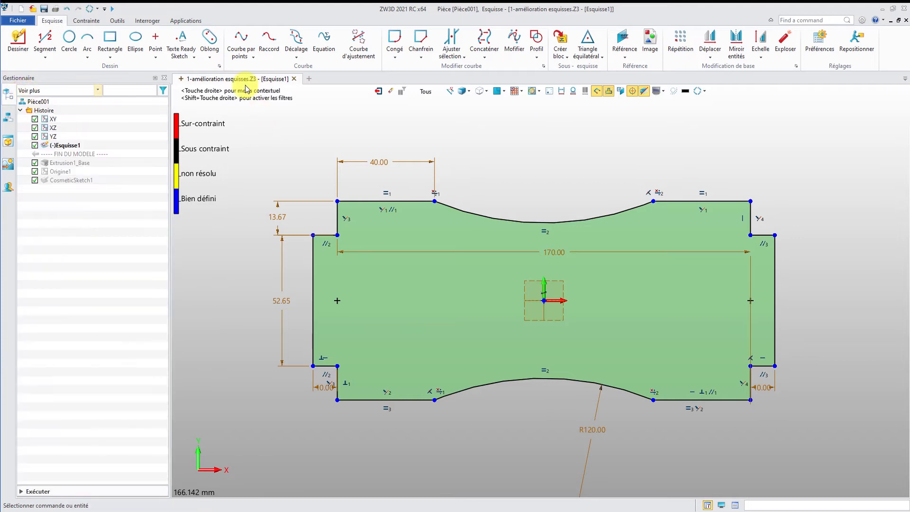
Apply a chain fillet with a 4 mm radius to all curves of the closed outline.
{"action": "left_click", "coordinate": [395, 58]}
{"action": "left_click", "coordinate": [424, 88]}
{"action": "left_click", "coordinate": [81, 131]}
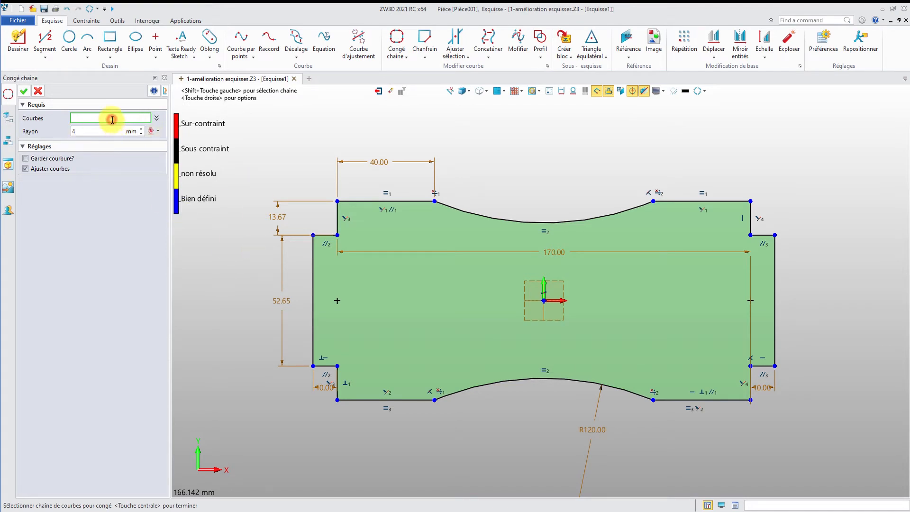
{"action": "left_click_drag", "start_coordinate": [249, 132], "coordinate": [817, 467]}
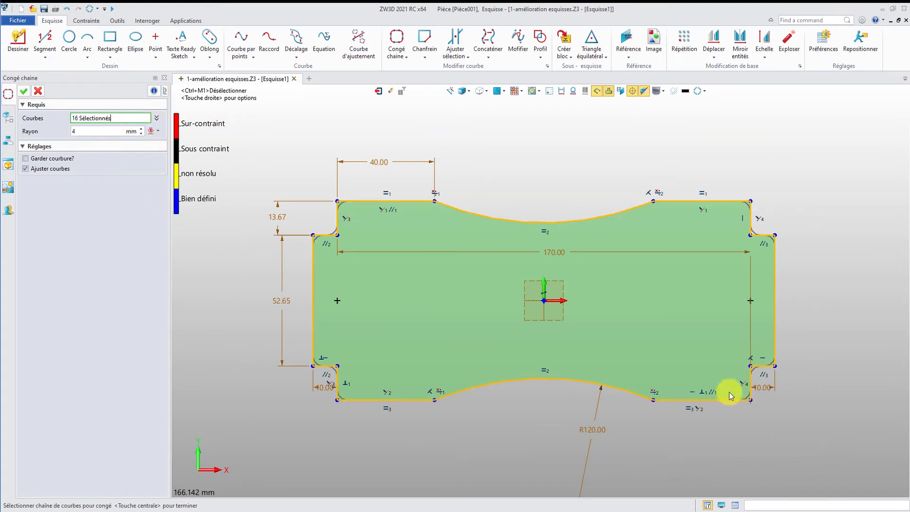
{"action": "left_click", "coordinate": [23, 90]}
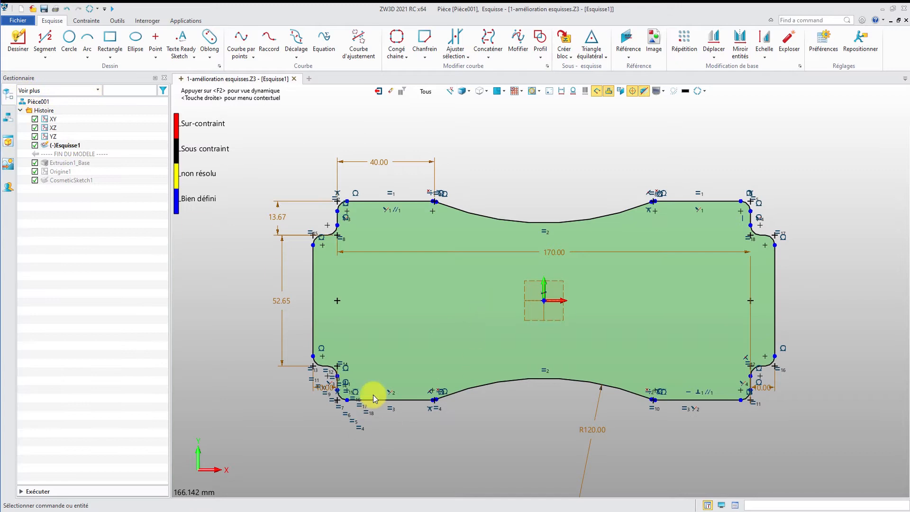
Draw two circles of 16 mm radius on the horizontal centreline, centred at about X -67 mm and X 68.5 mm.
{"action": "scroll", "coordinate": [413, 381], "scroll_direction": "up", "scroll_amount": 1}
{"action": "scroll", "coordinate": [413, 381], "scroll_direction": "down", "scroll_amount": 1}
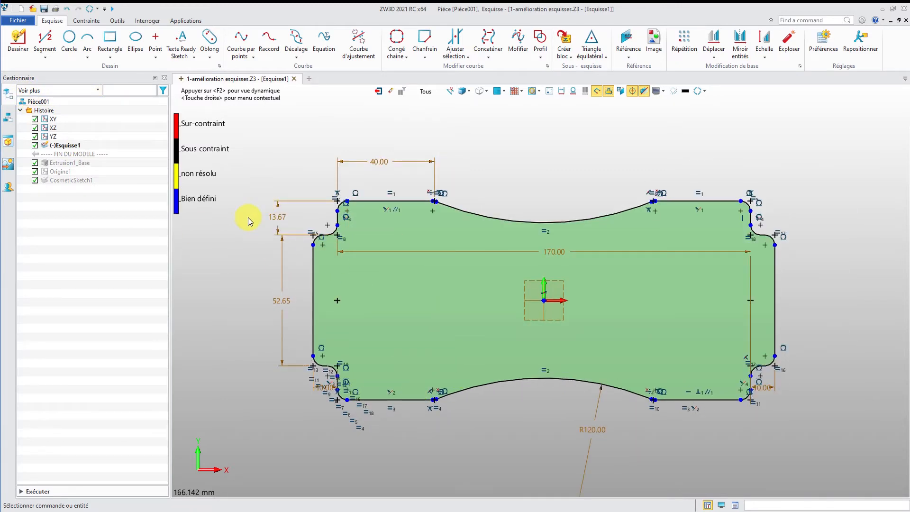
{"action": "left_click", "coordinate": [69, 38]}
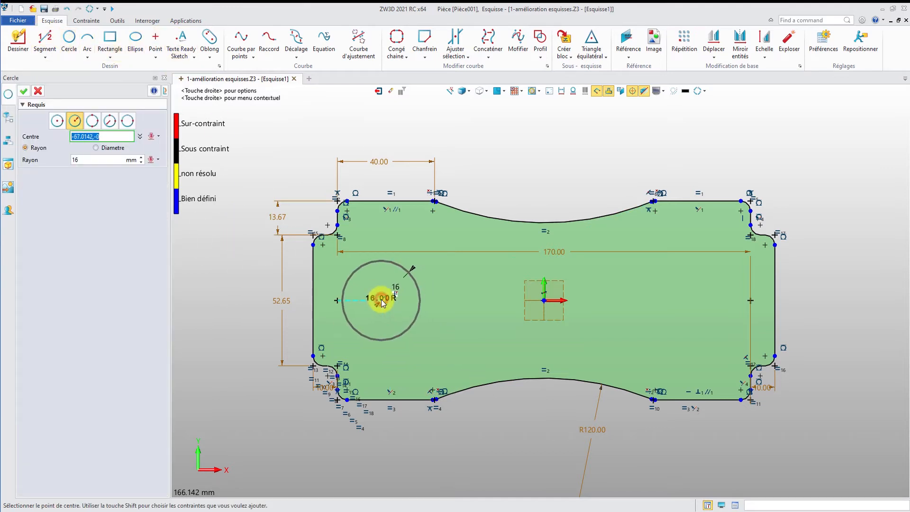
{"action": "left_click", "coordinate": [382, 304]}
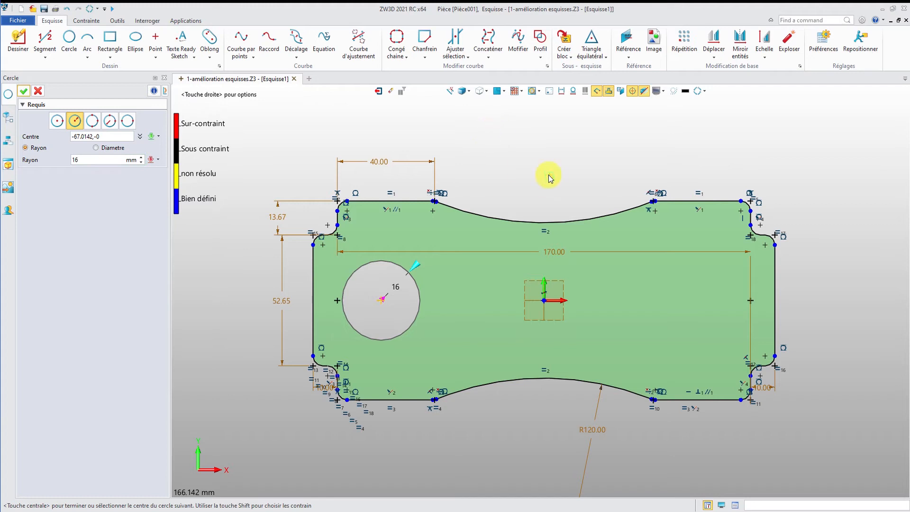
{"action": "middle_click", "coordinate": [548, 179]}
{"action": "middle_click", "coordinate": [576, 167]}
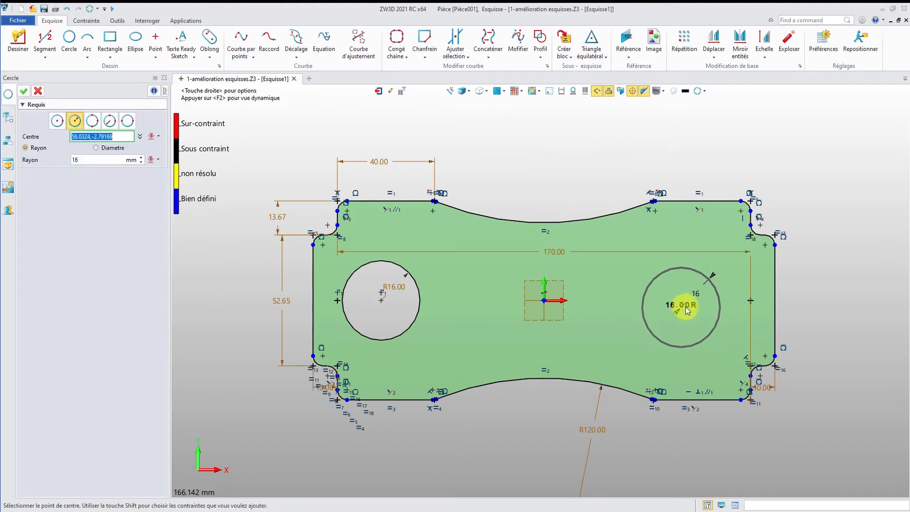
{"action": "left_click", "coordinate": [710, 303]}
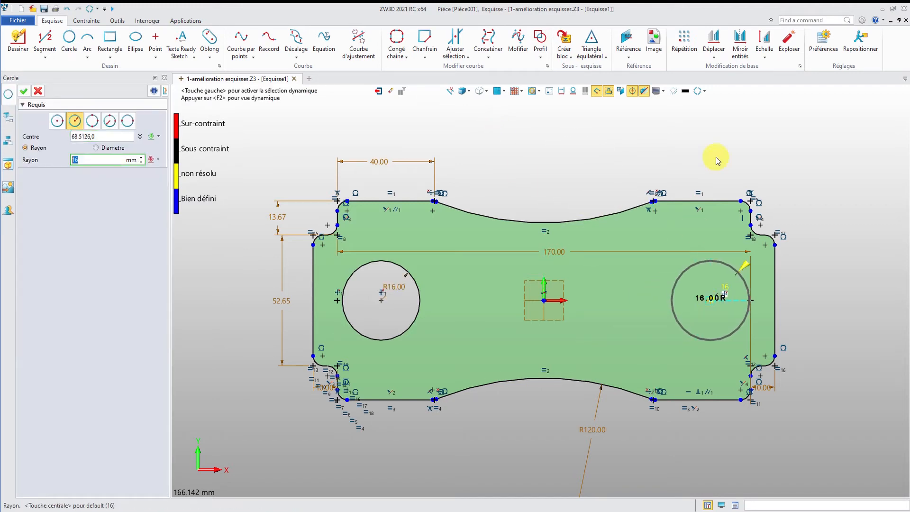
{"action": "middle_click", "coordinate": [713, 162]}
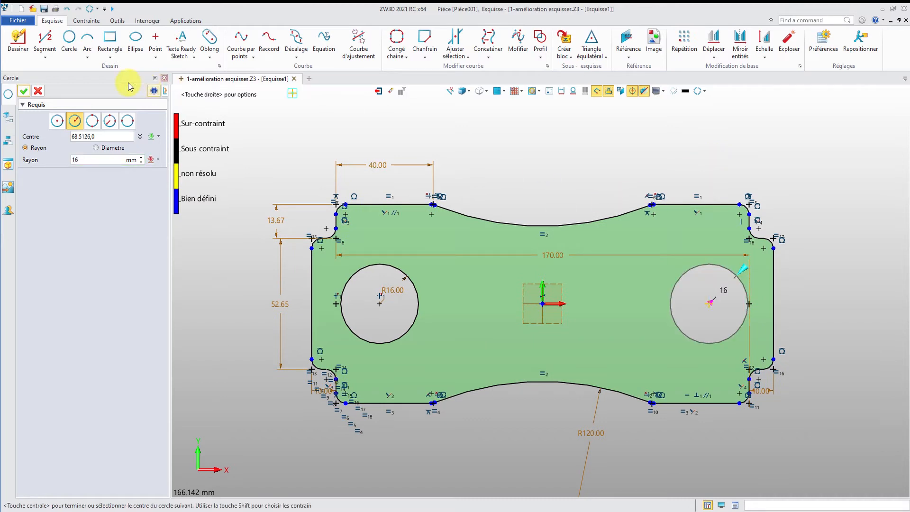
{"action": "left_click", "coordinate": [23, 90]}
Toggle the closed-region shading off and on to compare how the profile with its two holes is displayed.
{"action": "scroll", "coordinate": [581, 188], "scroll_direction": "down", "scroll_amount": 1}
{"action": "mouse_move", "coordinate": [580, 189]}
{"action": "middle_mouse_down"}
{"action": "mouse_move", "coordinate": [514, 191]}
{"action": "mouse_move", "coordinate": [556, 170]}
{"action": "middle_mouse_up"}
{"action": "scroll", "coordinate": [516, 186], "scroll_direction": "up", "scroll_amount": 1}
{"action": "scroll", "coordinate": [540, 164], "scroll_direction": "up", "scroll_amount": 1}
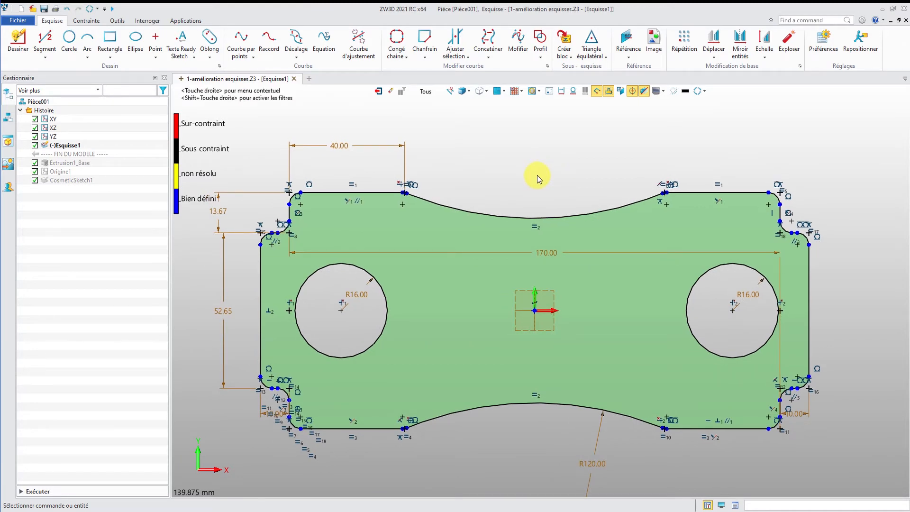
{"action": "left_click", "coordinate": [608, 91]}
{"action": "left_click", "coordinate": [608, 91]}
{"action": "middle_click_drag", "start_coordinate": [509, 183], "coordinate": [535, 177]}
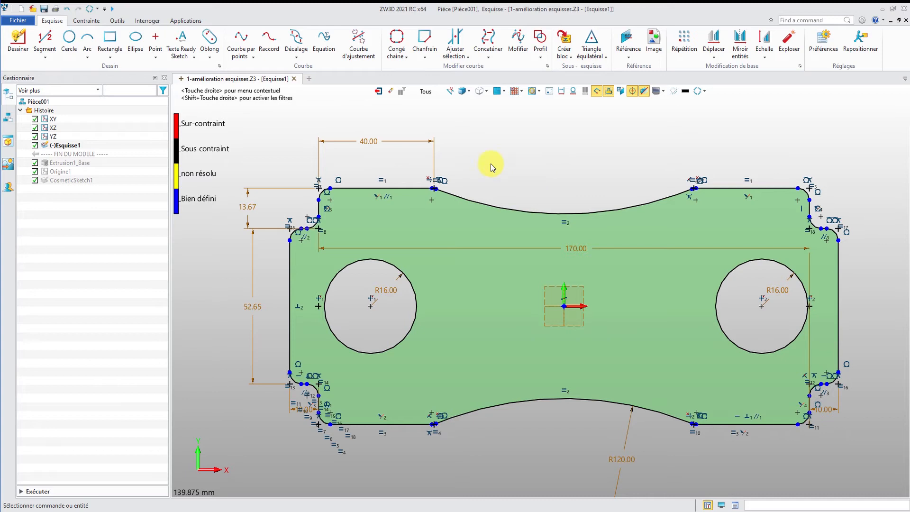
Draw a vertical construction axis through the midpoint of the outline's upper-left horizontal edge.
{"action": "left_click", "coordinate": [45, 56]}
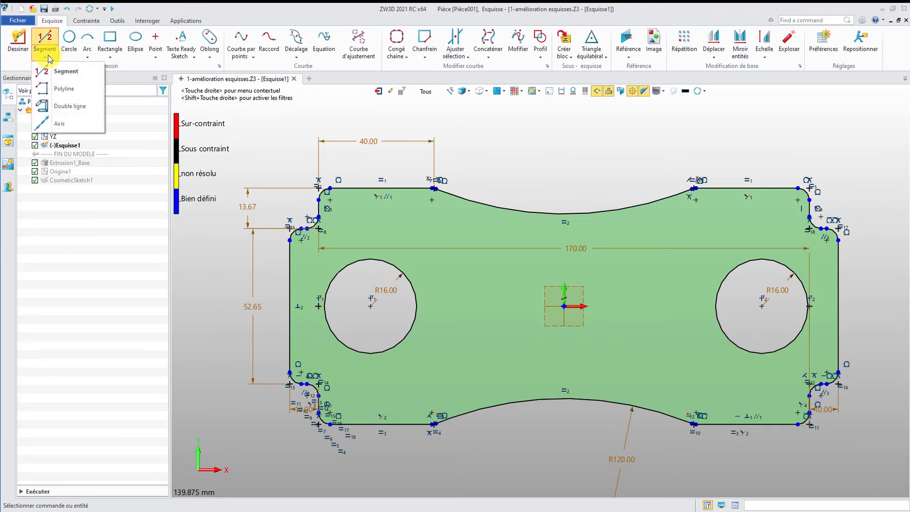
{"action": "left_click", "coordinate": [72, 127]}
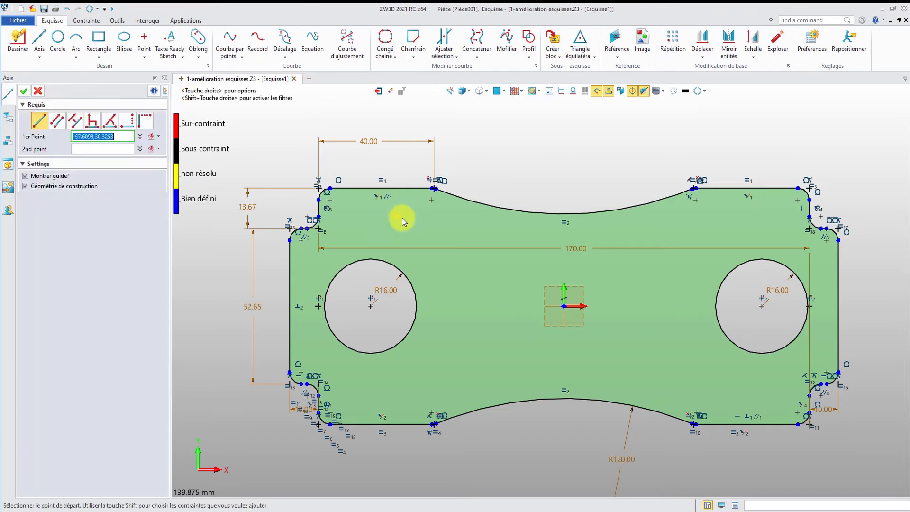
{"action": "left_click", "coordinate": [381, 188]}
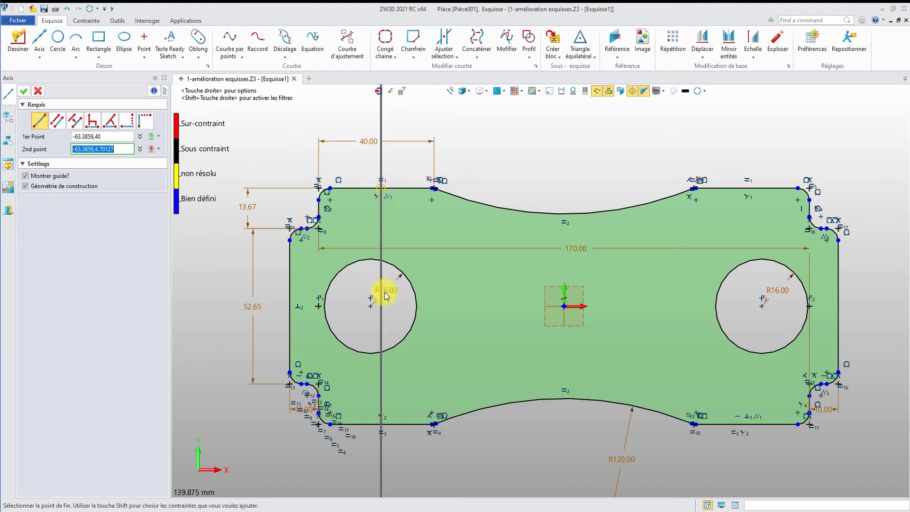
{"action": "middle_click_drag", "start_coordinate": [377, 342], "coordinate": [385, 274]}
{"action": "left_click", "coordinate": [393, 421]}
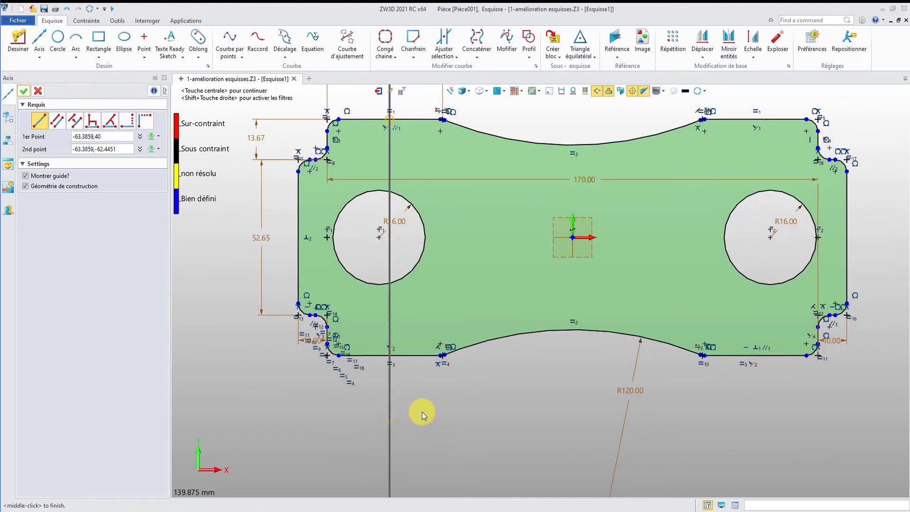
{"action": "middle_click", "coordinate": [422, 411]}
{"action": "middle_click_drag", "start_coordinate": [443, 385], "coordinate": [439, 417]}
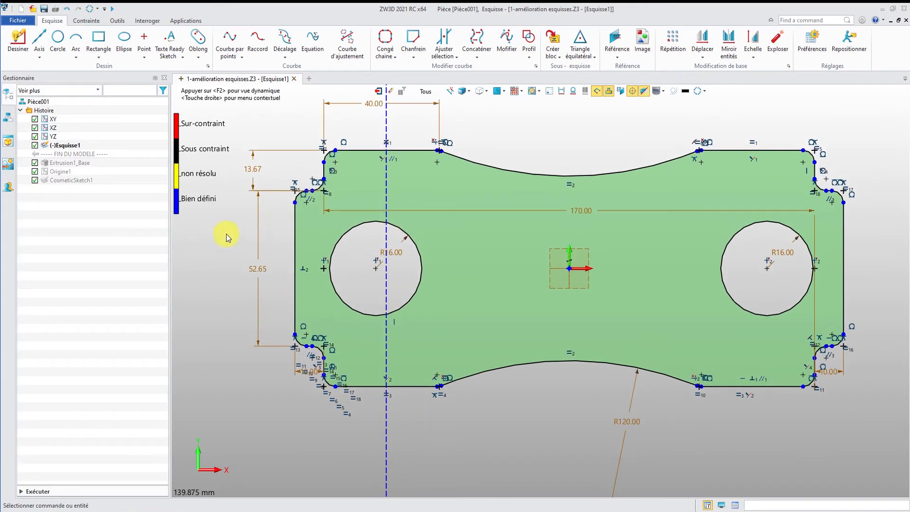
Constrain the left circle's centre onto the vertical construction axis with a point-on-line/curve constraint.
{"action": "middle_click_drag", "start_coordinate": [225, 233], "coordinate": [265, 252]}
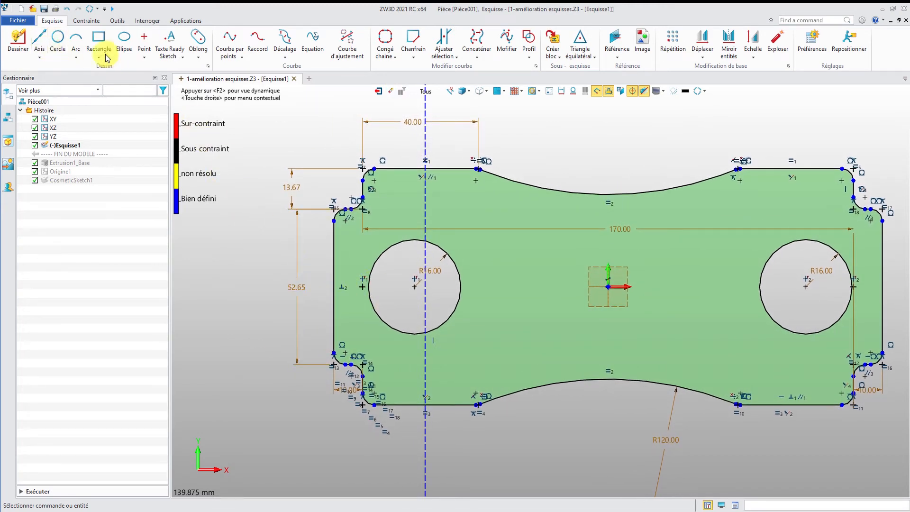
{"action": "left_click", "coordinate": [87, 22]}
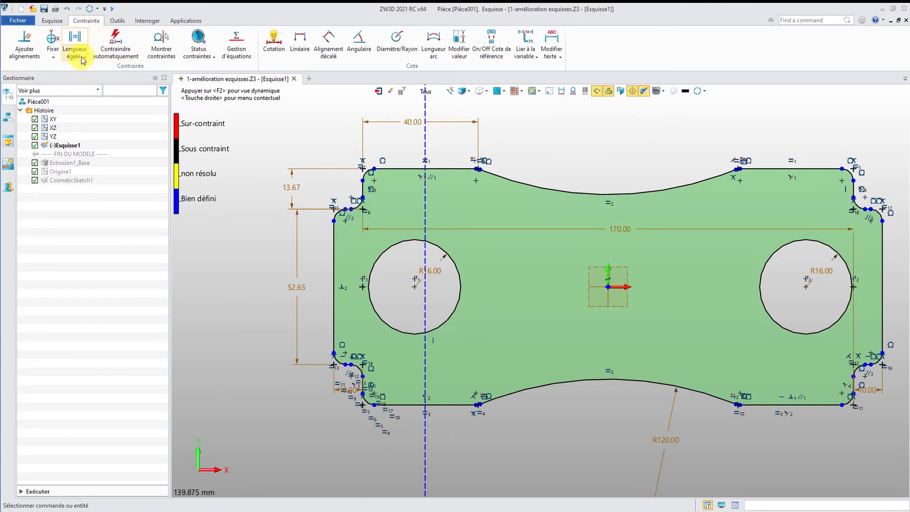
{"action": "left_click", "coordinate": [83, 57]}
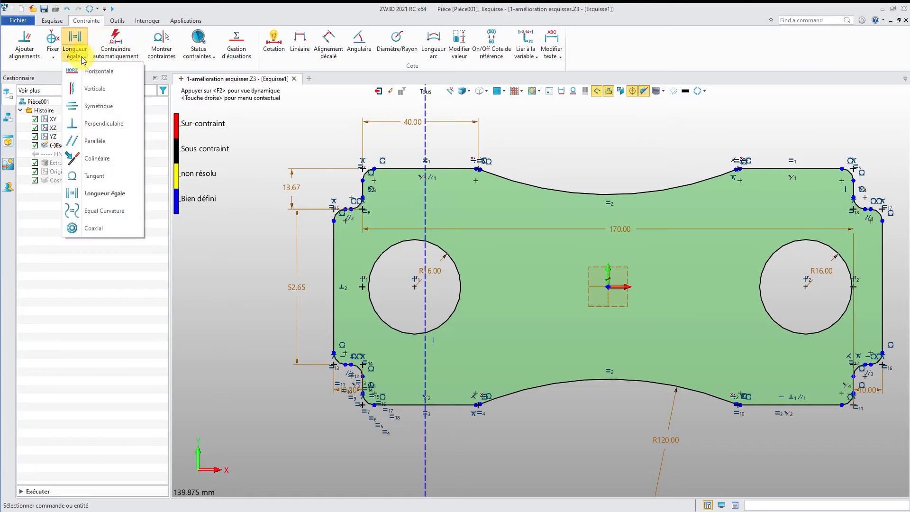
{"action": "left_click", "coordinate": [53, 55]}
{"action": "left_click", "coordinate": [80, 141]}
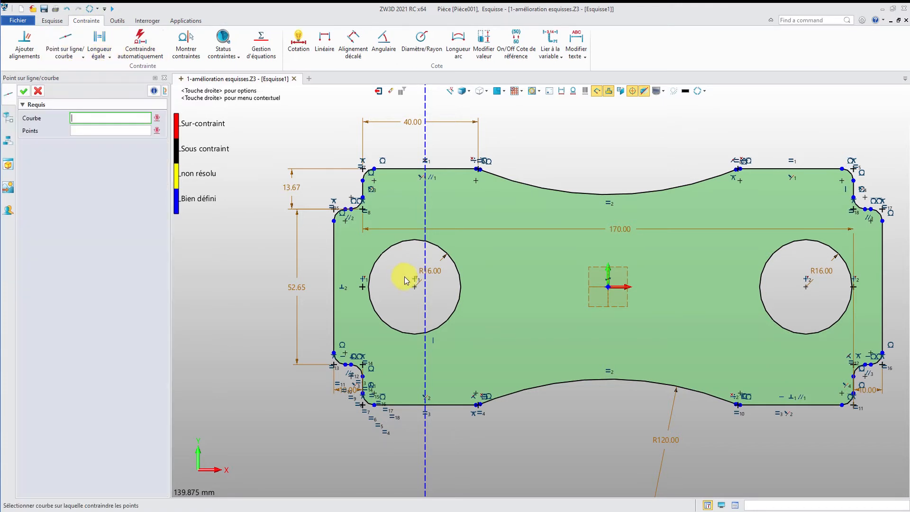
{"action": "left_click", "coordinate": [425, 307]}
{"action": "left_click", "coordinate": [414, 287]}
{"action": "left_click", "coordinate": [24, 91]}
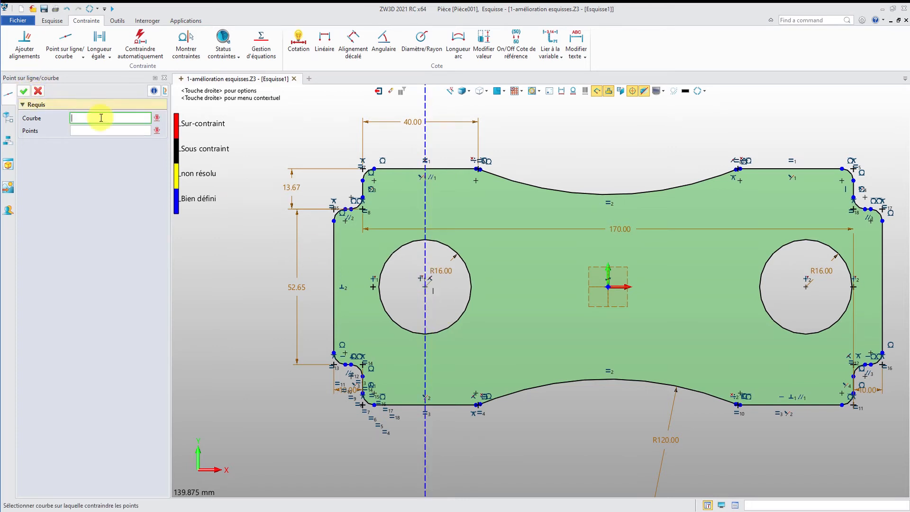
{"action": "scroll", "coordinate": [383, 265], "scroll_direction": "down", "scroll_amount": 2}
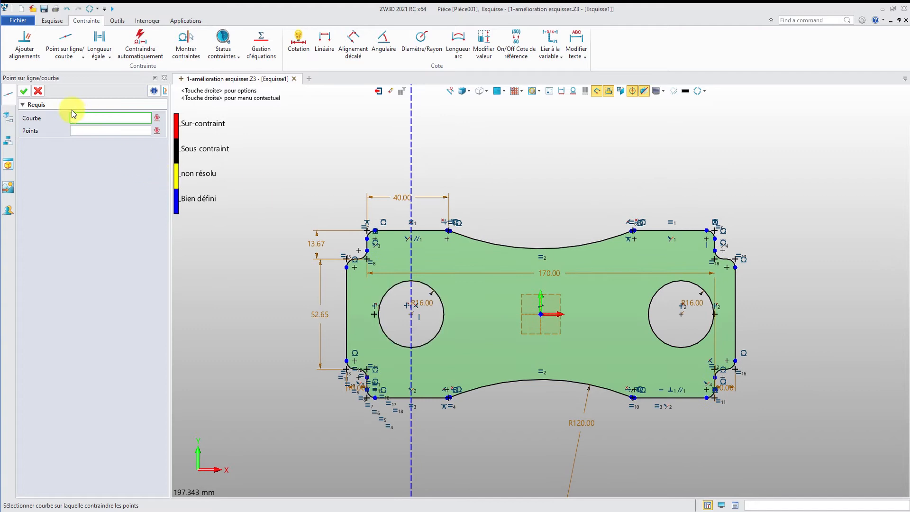
{"action": "left_click", "coordinate": [23, 92]}
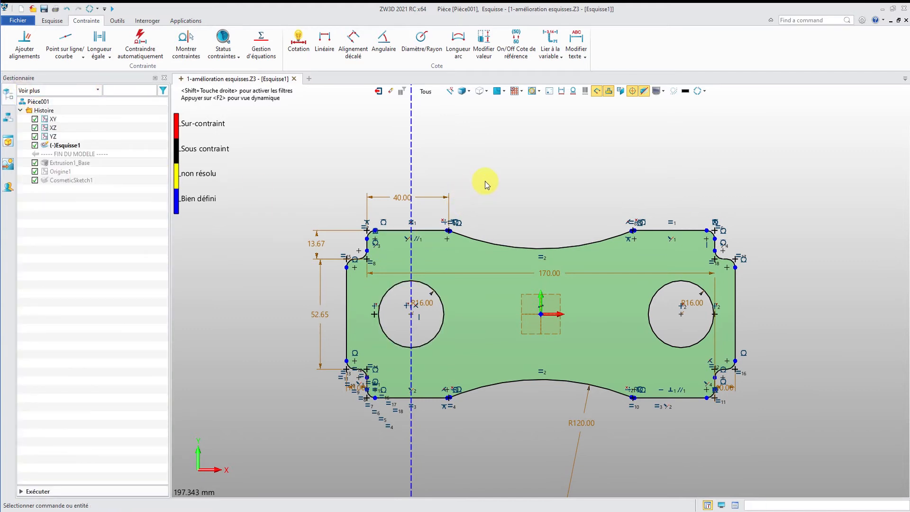
Exit the sketch to view the rebuilt plate in the part, then reopen its base sketch for editing.
{"action": "left_click", "coordinate": [379, 93]}
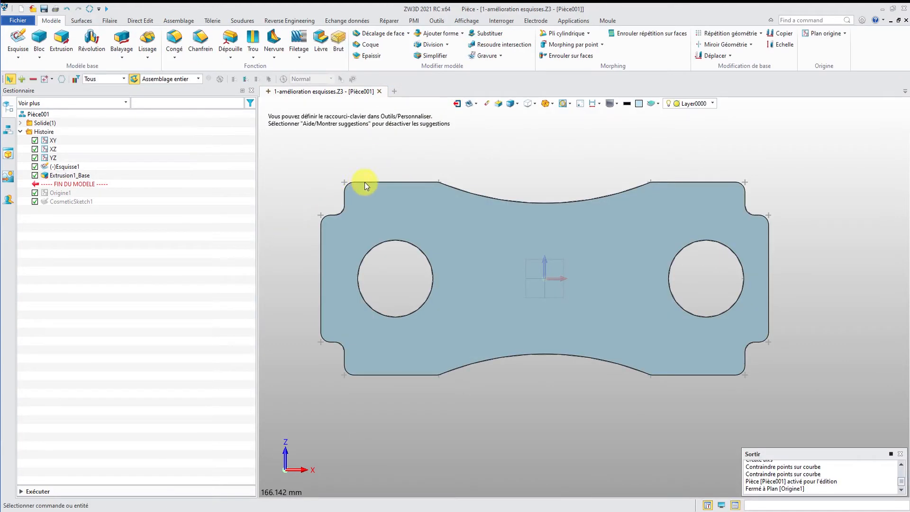
{"action": "middle_click_drag", "start_coordinate": [381, 180], "coordinate": [457, 216]}
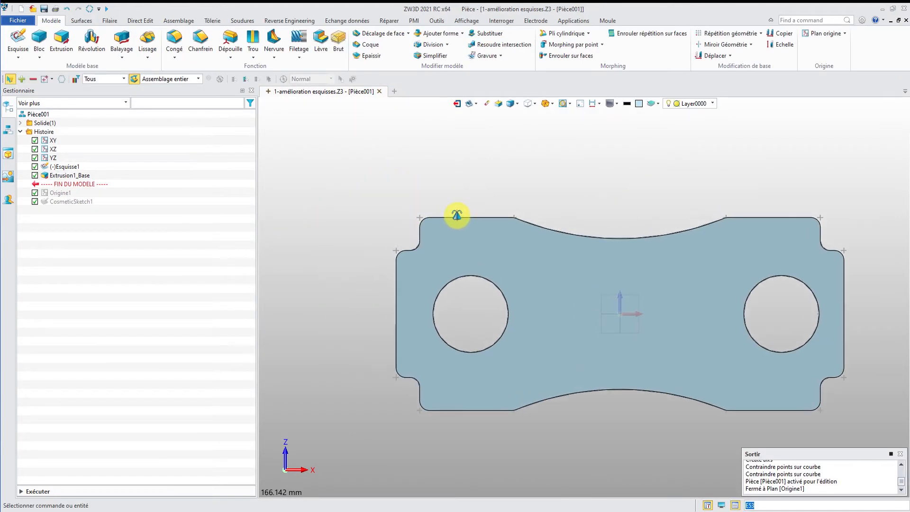
{"action": "right_click", "coordinate": [65, 171]}
{"action": "left_click", "coordinate": [69, 160]}
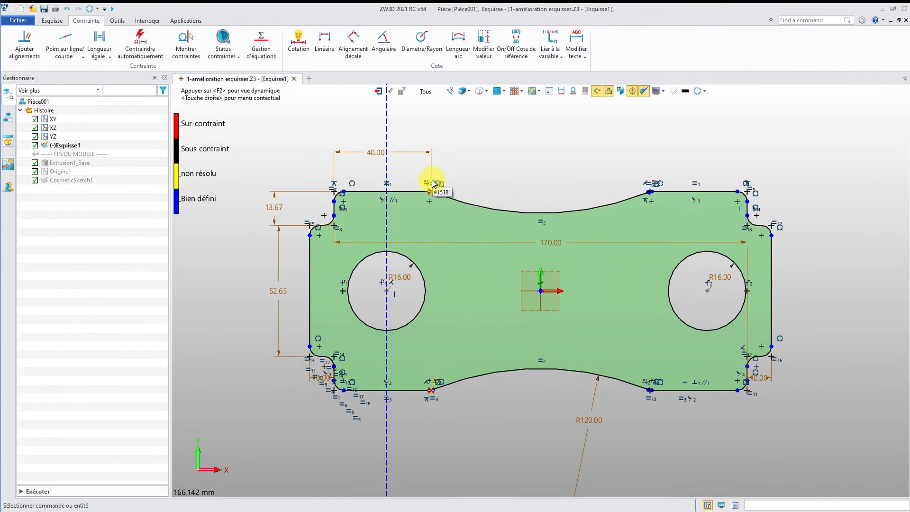
Switch the vertical construction axis from internal to external and exit the sketch to view it with the plate.
{"action": "right_click", "coordinate": [395, 206]}
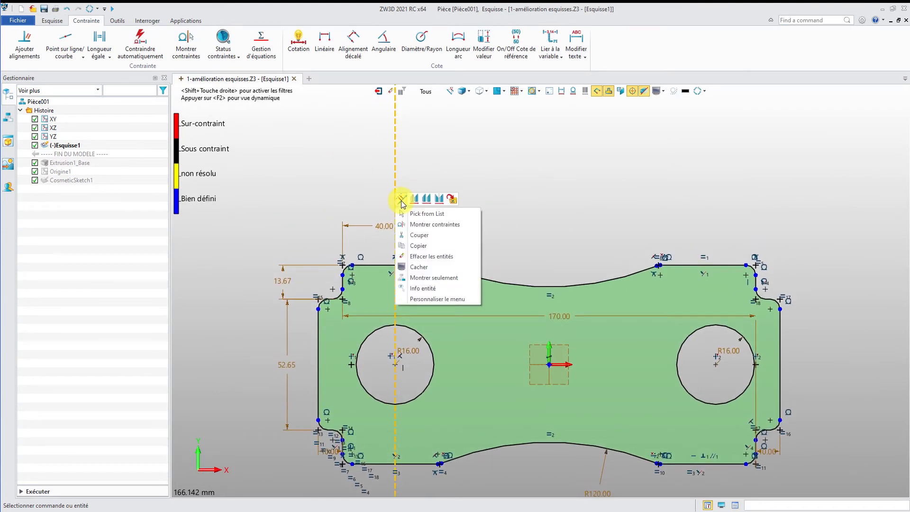
{"action": "left_click", "coordinate": [403, 203]}
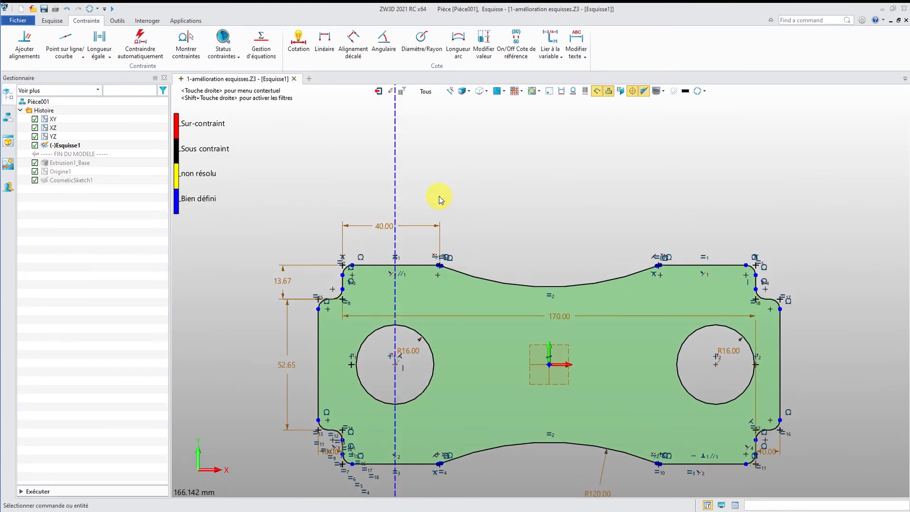
{"action": "left_click", "coordinate": [378, 92]}
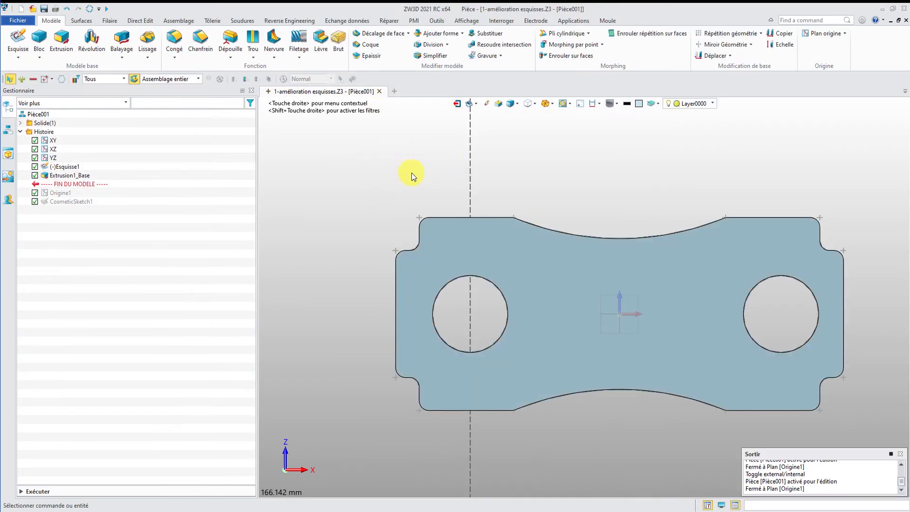
{"action": "scroll", "coordinate": [400, 189], "scroll_direction": "down", "scroll_amount": 3}
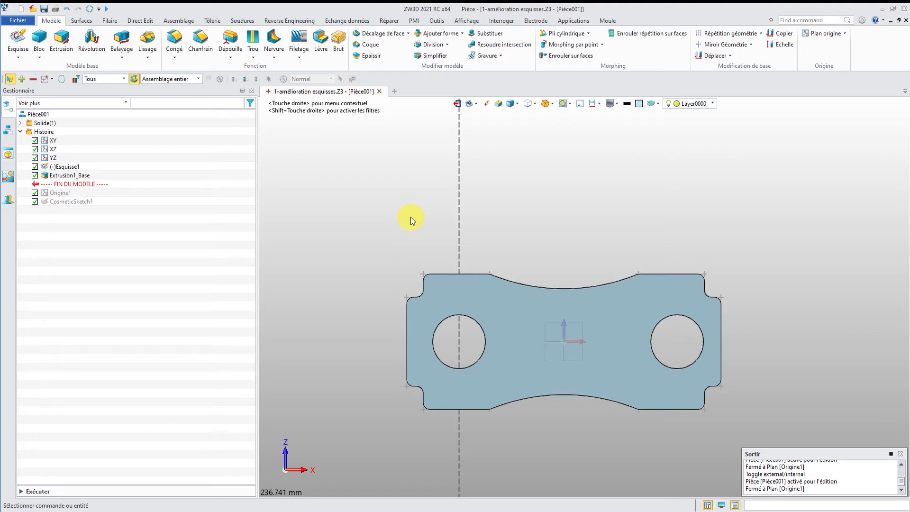
{"action": "middle_click_drag", "start_coordinate": [411, 217], "coordinate": [407, 224]}
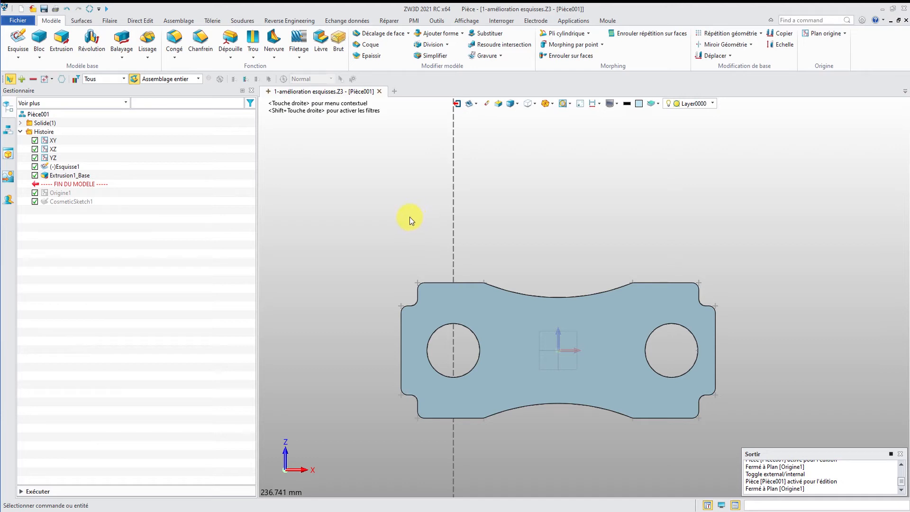
{"action": "middle_click_drag", "start_coordinate": [367, 217], "coordinate": [378, 208]}
Hide the plate's base sketch in the part and view the solid in 3D.
{"action": "right_click_drag", "start_coordinate": [389, 207], "coordinate": [351, 240]}
{"action": "right_click", "coordinate": [68, 166]}
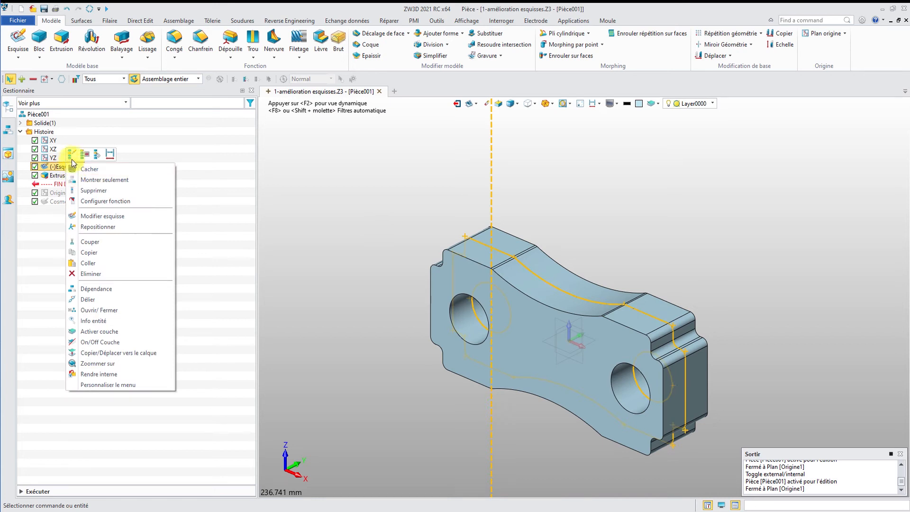
{"action": "left_click", "coordinate": [85, 169]}
{"action": "right_click_drag", "start_coordinate": [318, 233], "coordinate": [326, 221]}
{"action": "middle_click_drag", "start_coordinate": [344, 228], "coordinate": [328, 209]}
{"action": "scroll", "coordinate": [371, 228], "scroll_direction": "up", "scroll_amount": 1}
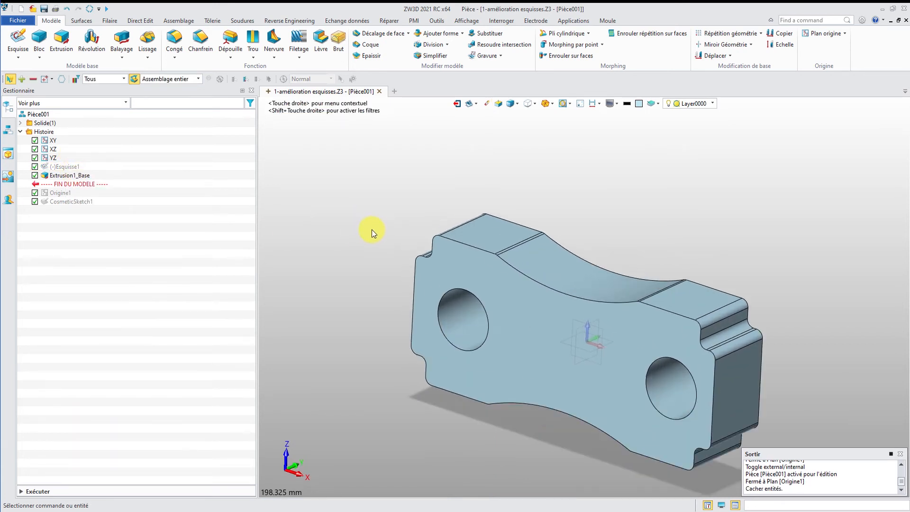
{"action": "middle_click_drag", "start_coordinate": [372, 228], "coordinate": [356, 214]}
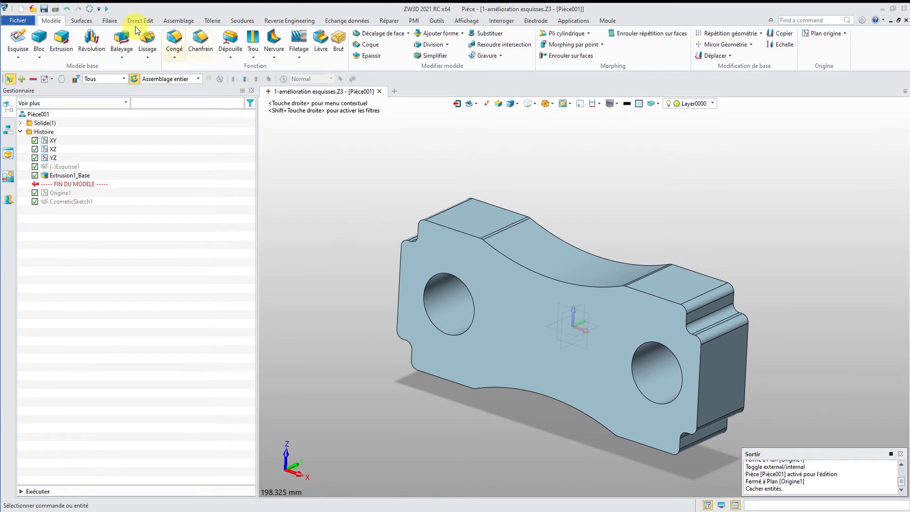
Create a new sketch on the plate's large front face.
{"action": "left_click", "coordinate": [18, 40]}
{"action": "left_click", "coordinate": [475, 271]}
{"action": "left_click", "coordinate": [23, 103]}
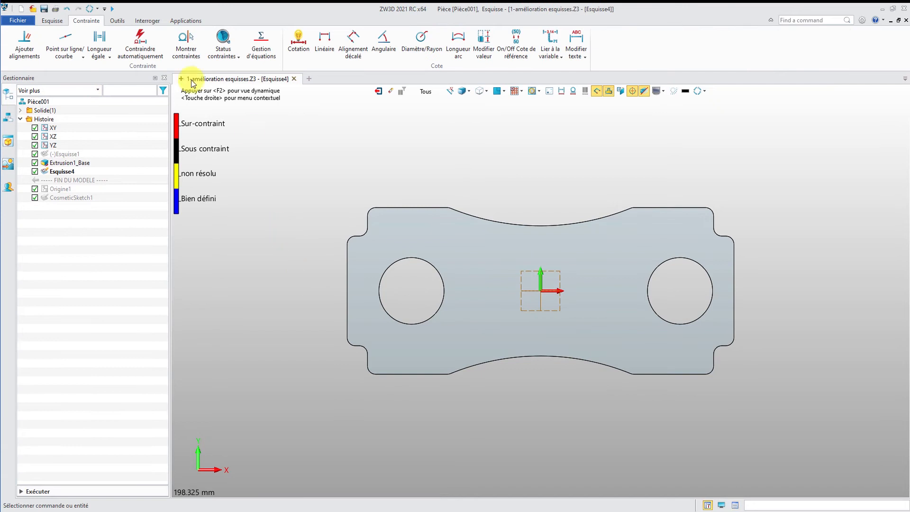
Offset the complete outer contour chain of the plate's front face inward by 3 mm.
{"action": "left_click", "coordinate": [55, 22]}
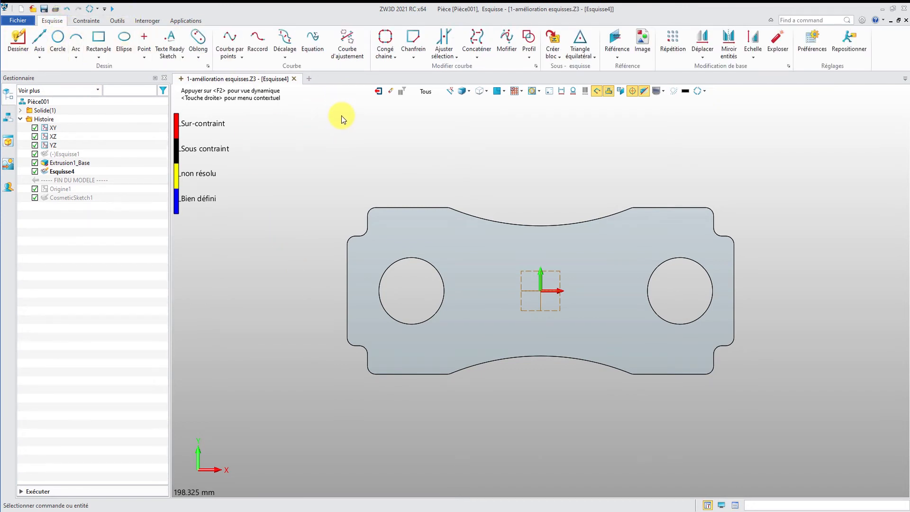
{"action": "left_click", "coordinate": [285, 39]}
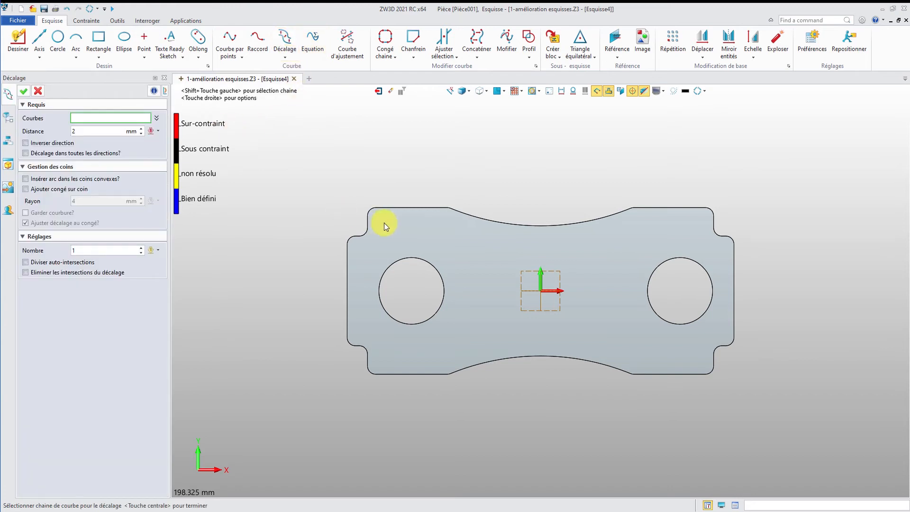
{"action": "scroll", "coordinate": [345, 239], "scroll_direction": "up", "scroll_amount": 3}
{"action": "left_click", "coordinate": [348, 256]}
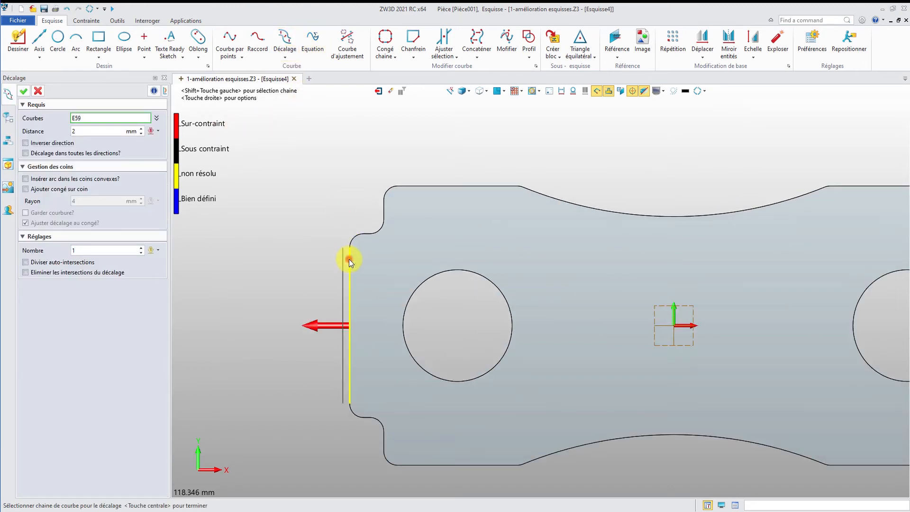
{"action": "scroll", "coordinate": [305, 232], "scroll_direction": "down", "scroll_amount": 3}
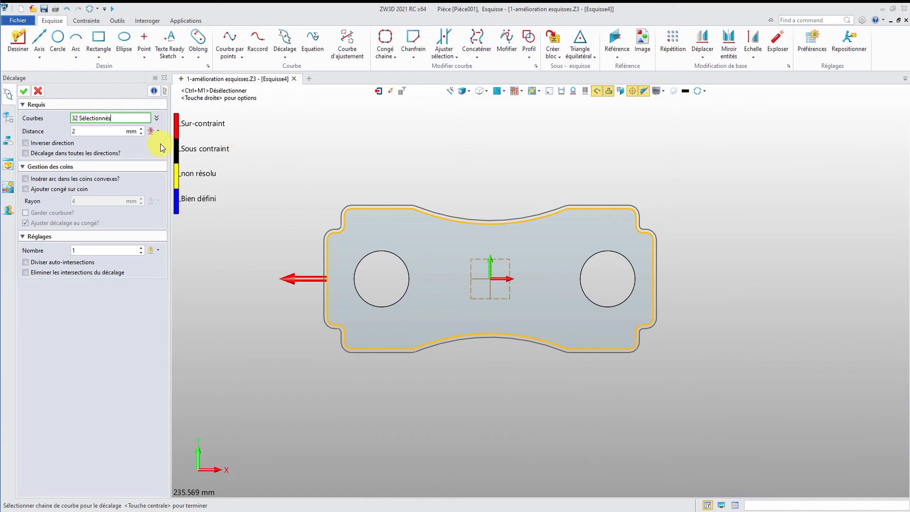
{"action": "left_click", "coordinate": [59, 143]}
{"action": "scroll", "coordinate": [325, 258], "scroll_direction": "up", "scroll_amount": 3}
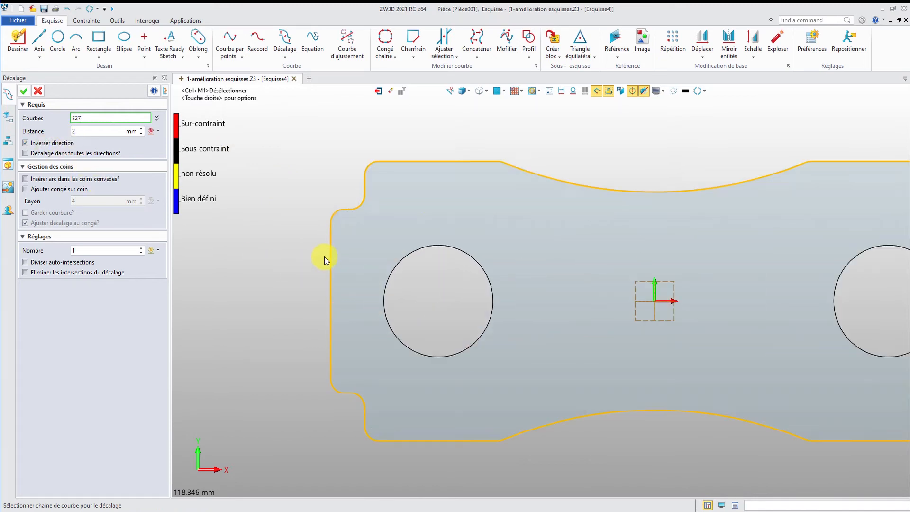
{"action": "left_click", "coordinate": [81, 131]}
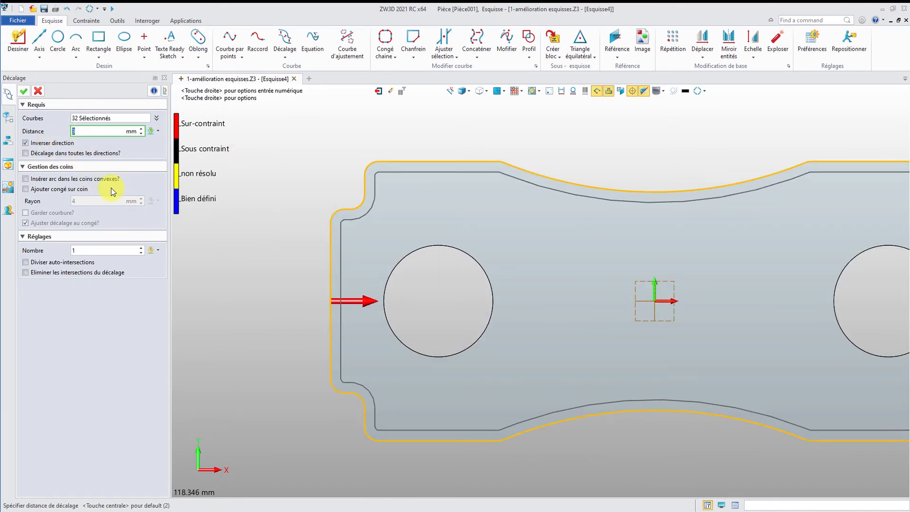
{"action": "left_click", "coordinate": [23, 91]}
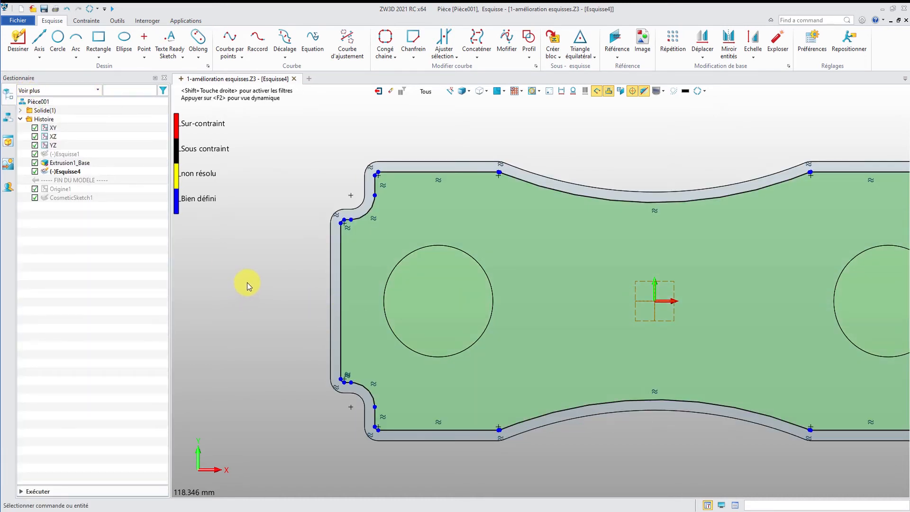
{"action": "scroll", "coordinate": [344, 363], "scroll_direction": "down", "scroll_amount": 2}
{"action": "scroll", "coordinate": [549, 371], "scroll_direction": "up", "scroll_amount": 3}
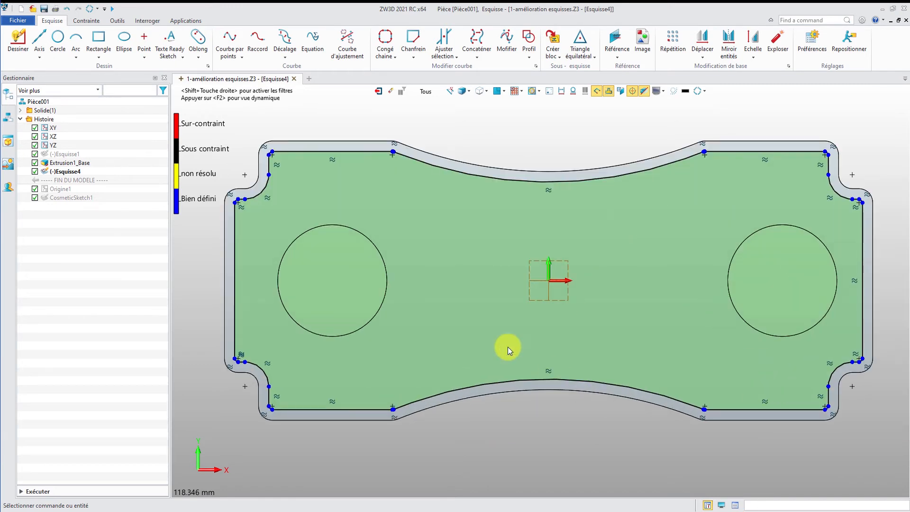
Dimension the gap between the plate's upper-left edge and the offset contour at 2 mm, and exit the sketch.
{"action": "left_click", "coordinate": [86, 21]}
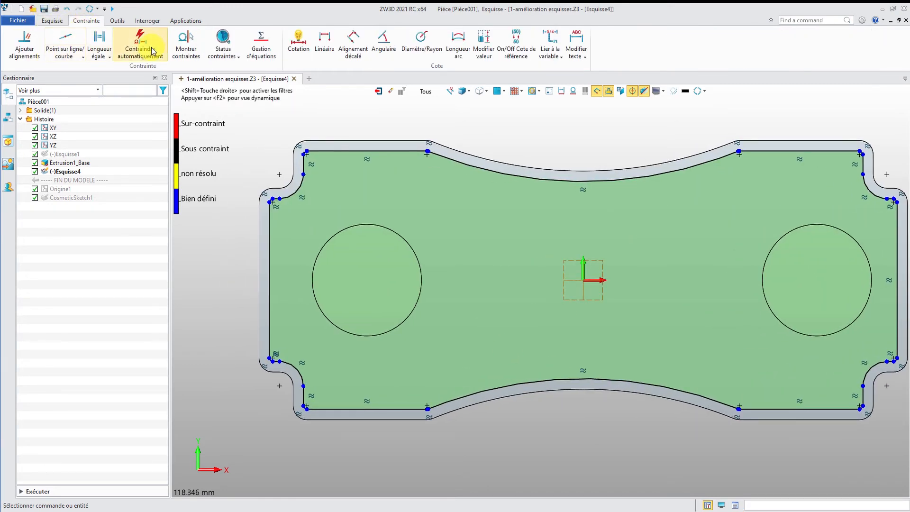
{"action": "left_click", "coordinate": [299, 40]}
{"action": "left_click", "coordinate": [342, 150]}
{"action": "left_click", "coordinate": [354, 125]}
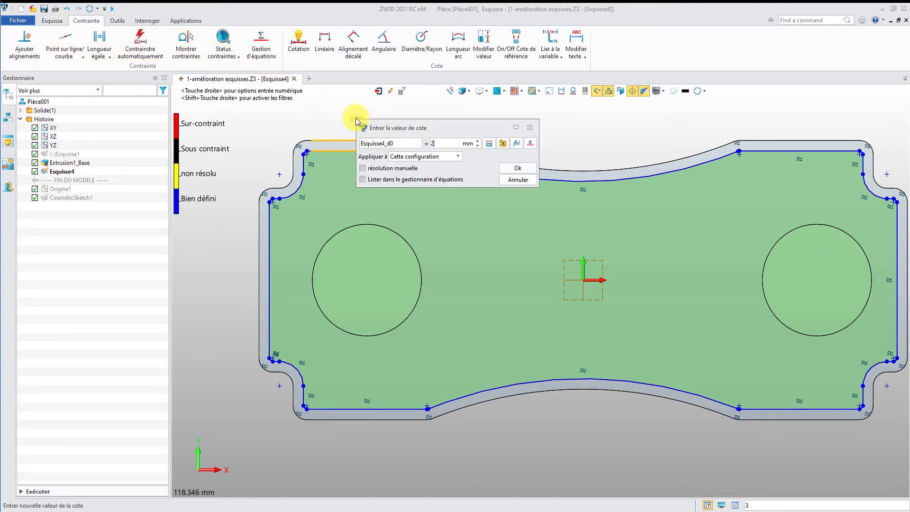
{"action": "type", "text": "2"}
{"action": "key", "text": "Return"}
{"action": "right_click_drag", "start_coordinate": [471, 246], "coordinate": [477, 250]}
{"action": "right_click_drag", "start_coordinate": [421, 258], "coordinate": [416, 255]}
{"action": "right_click_drag", "start_coordinate": [471, 152], "coordinate": [455, 157]}
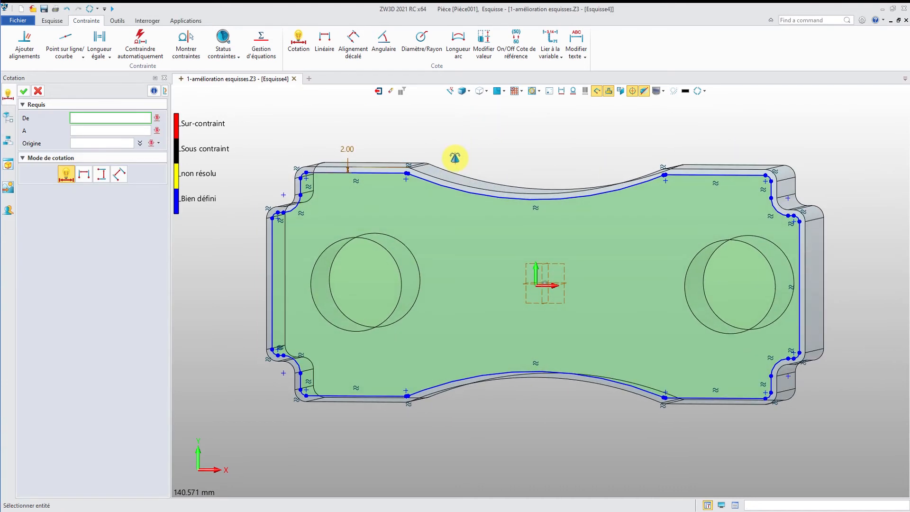
{"action": "left_click", "coordinate": [26, 91]}
{"action": "left_click", "coordinate": [378, 91]}
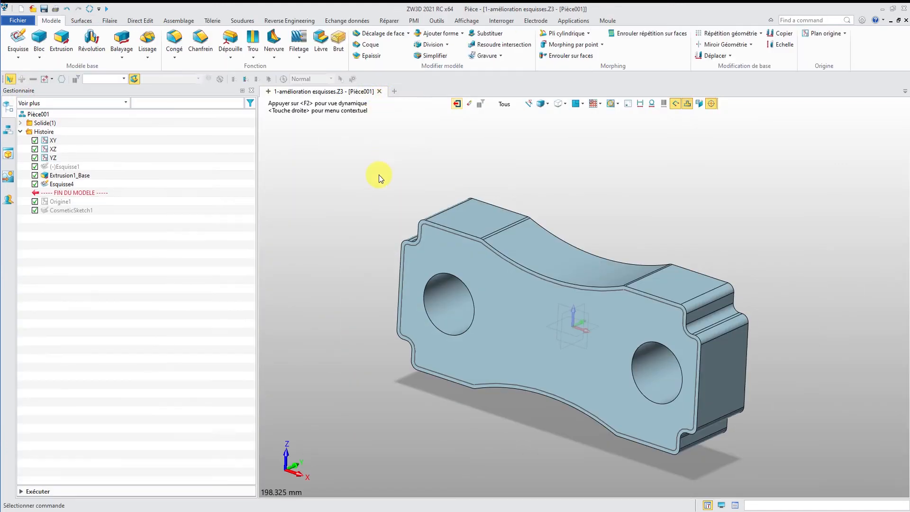
Cut a pocket in the plate's front by extruding the offset sketch as a symmetric subtraction with end value -11 mm.
{"action": "left_click", "coordinate": [61, 41]}
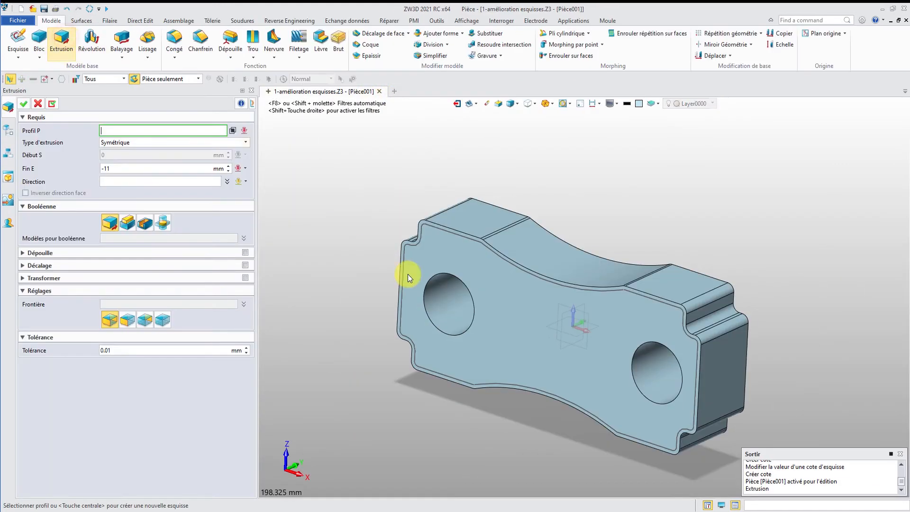
{"action": "left_click", "coordinate": [430, 229]}
{"action": "right_click_drag", "start_coordinate": [579, 328], "coordinate": [564, 331]}
{"action": "left_click", "coordinate": [23, 103]}
{"action": "right_click_drag", "start_coordinate": [280, 273], "coordinate": [368, 194]}
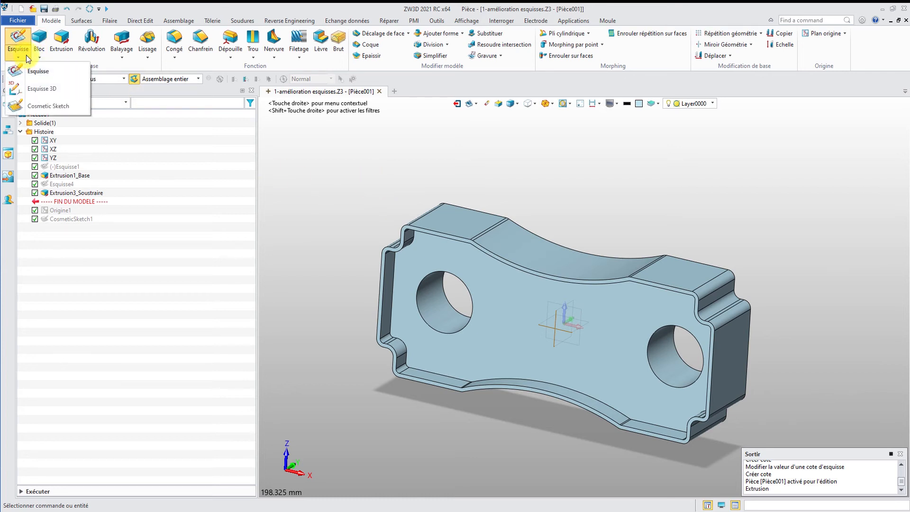
Create a cosmetic sketch on the pocket floor with a red ANSI32 hatch pattern, angle 0 and spacing 3.175.
{"action": "left_click", "coordinate": [46, 106]}
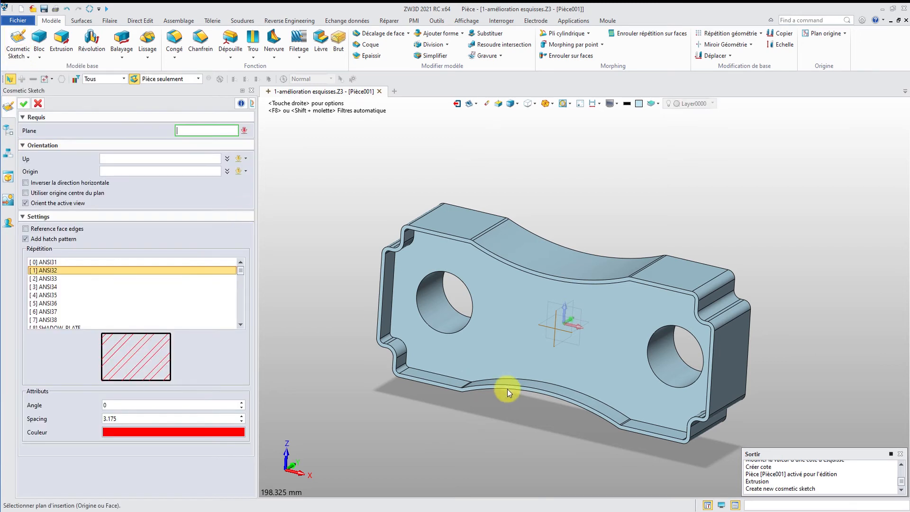
{"action": "left_click", "coordinate": [511, 329]}
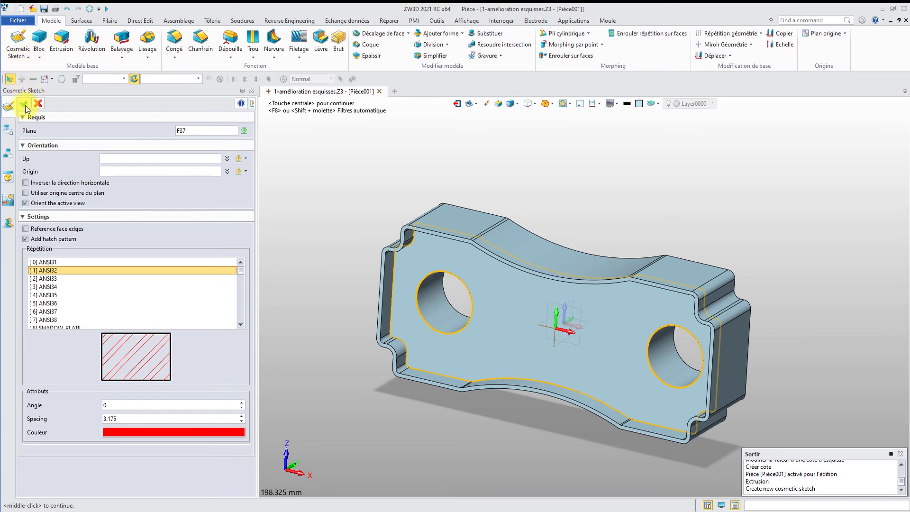
{"action": "middle_click_drag", "start_coordinate": [364, 315], "coordinate": [370, 308]}
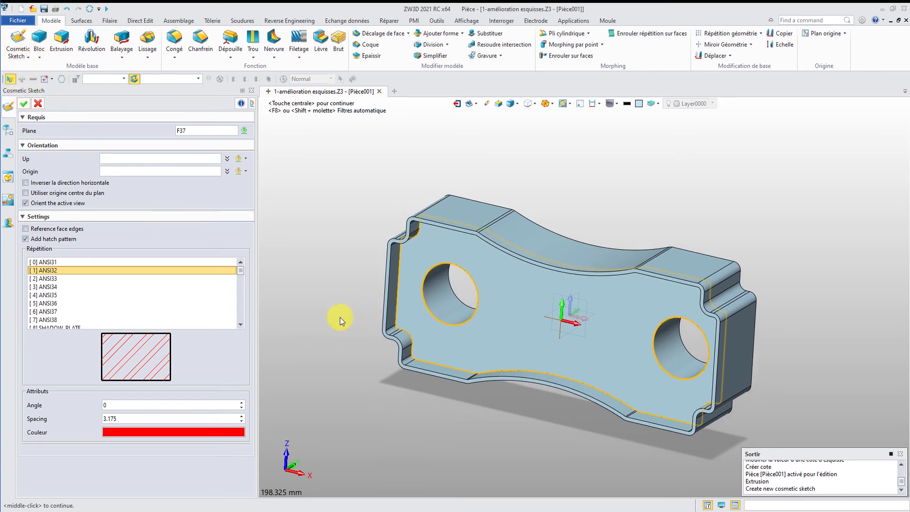
{"action": "left_click", "coordinate": [37, 240]}
{"action": "left_click", "coordinate": [37, 240]}
{"action": "left_click", "coordinate": [23, 104]}
Draw a rectangle about 61.7 mm wide and 35.4 mm high centred on the sketch origin.
{"action": "left_click", "coordinate": [52, 20]}
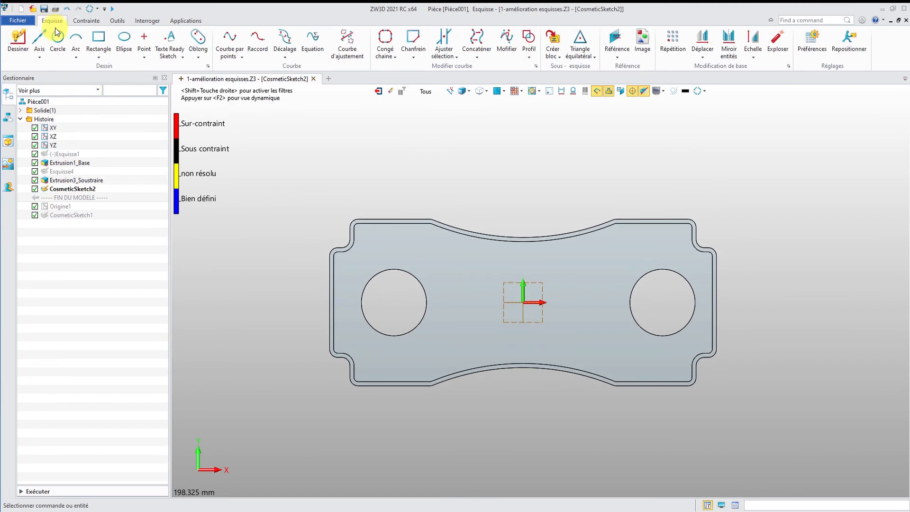
{"action": "left_click", "coordinate": [99, 39]}
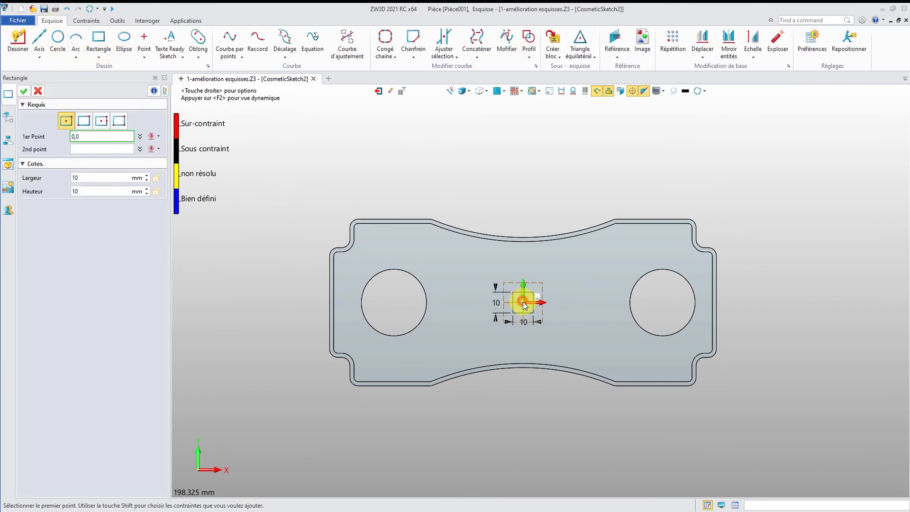
{"action": "left_click", "coordinate": [523, 301]}
{"action": "left_click", "coordinate": [587, 267]}
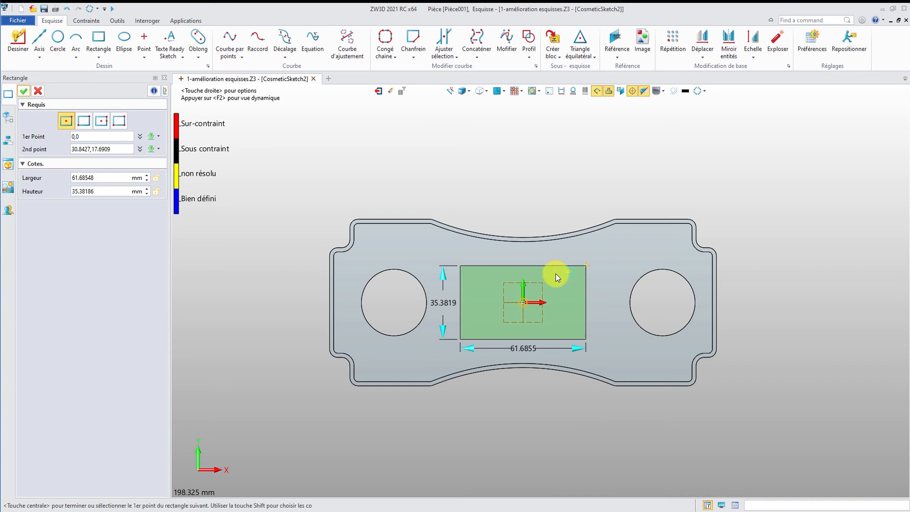
{"action": "left_click", "coordinate": [23, 90]}
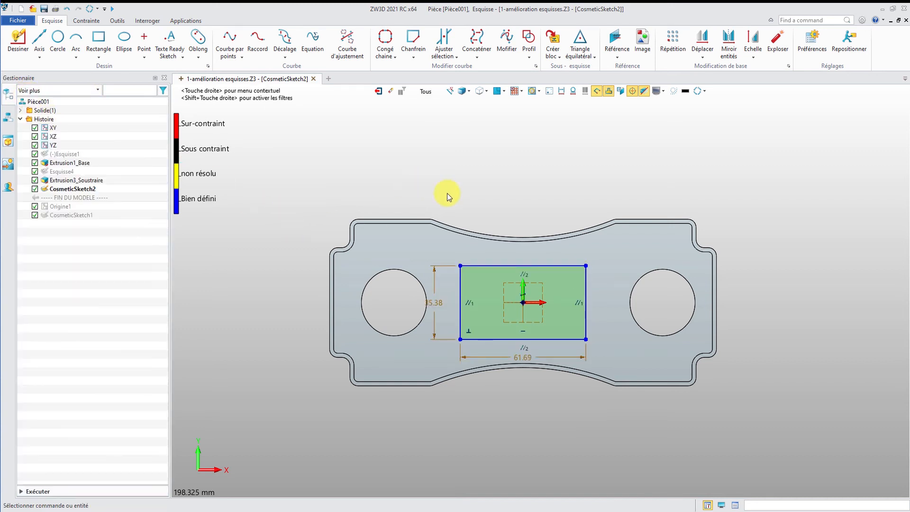
Exit the cosmetic sketch and view the hatched rectangle on the pocket floor.
{"action": "middle_click_drag", "start_coordinate": [453, 188], "coordinate": [408, 194]}
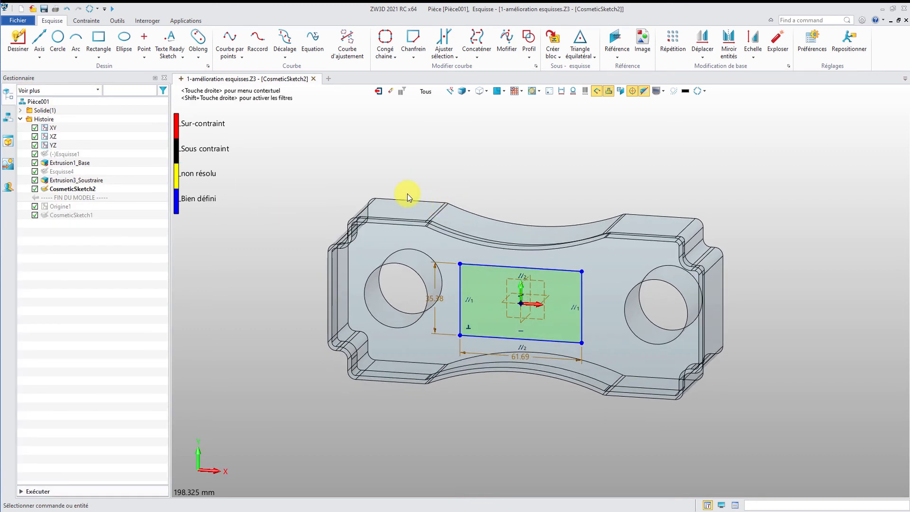
{"action": "left_click", "coordinate": [379, 91]}
{"action": "scroll", "coordinate": [596, 324], "scroll_direction": "up", "scroll_amount": 3}
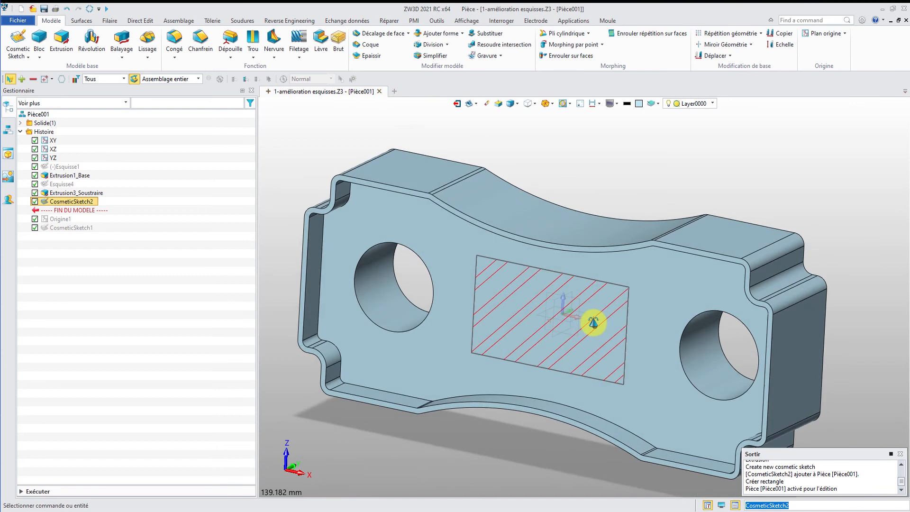
Edit the pocket floor's cosmetic sketch and place the Ready Sketch text "ATTENTION" starting in the rectangle's lower-left area.
{"action": "scroll", "coordinate": [528, 266], "scroll_direction": "down", "scroll_amount": 3}
{"action": "middle_click_drag", "start_coordinate": [553, 230], "coordinate": [550, 203]}
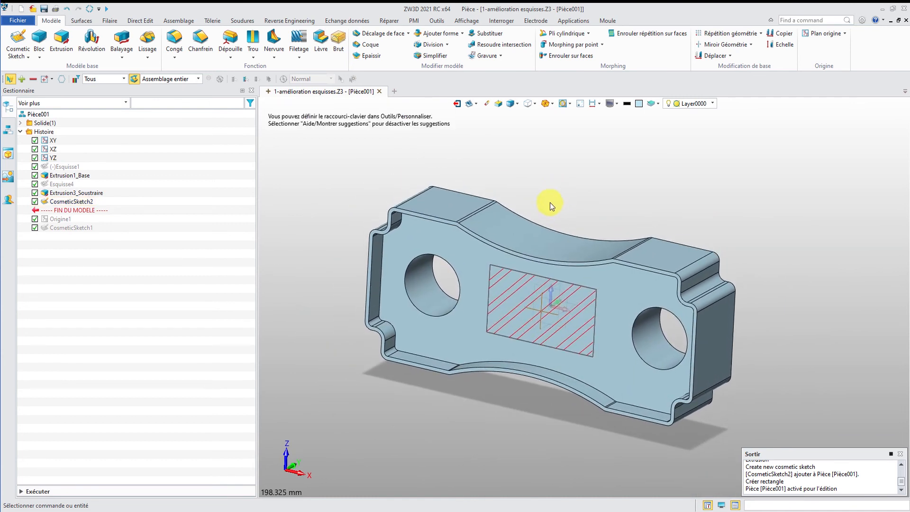
{"action": "right_click", "coordinate": [71, 203]}
{"action": "left_click", "coordinate": [76, 193]}
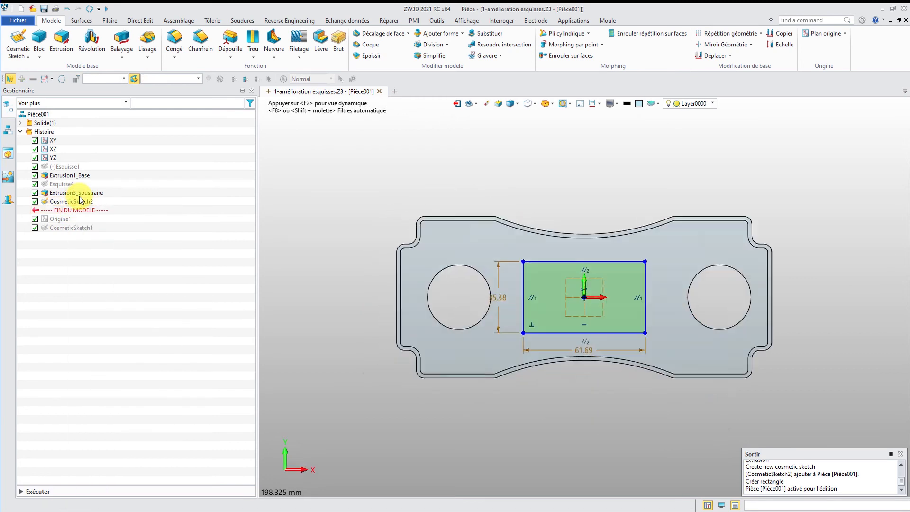
{"action": "left_click", "coordinate": [170, 53]}
{"action": "left_click", "coordinate": [187, 75]}
{"action": "scroll", "coordinate": [503, 305], "scroll_direction": "up", "scroll_amount": 2}
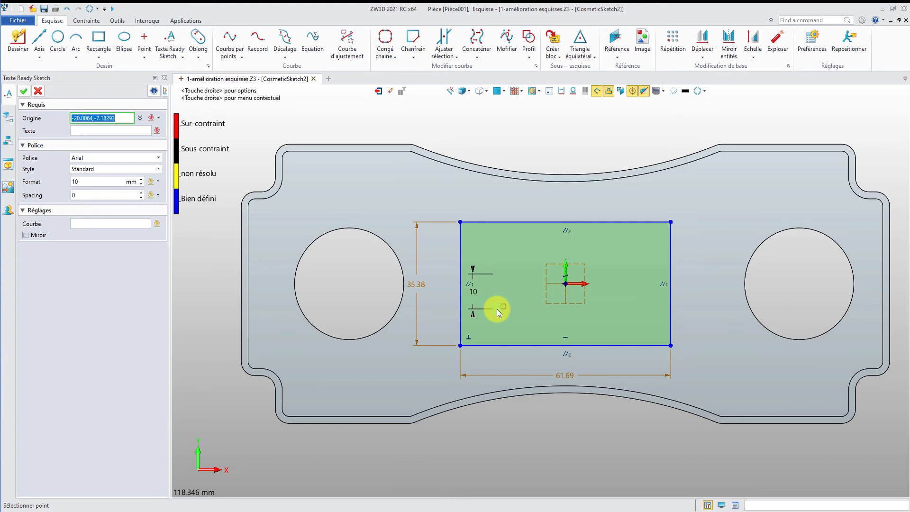
{"action": "left_click", "coordinate": [496, 310]}
{"action": "type", "text": "aTTENTION"}
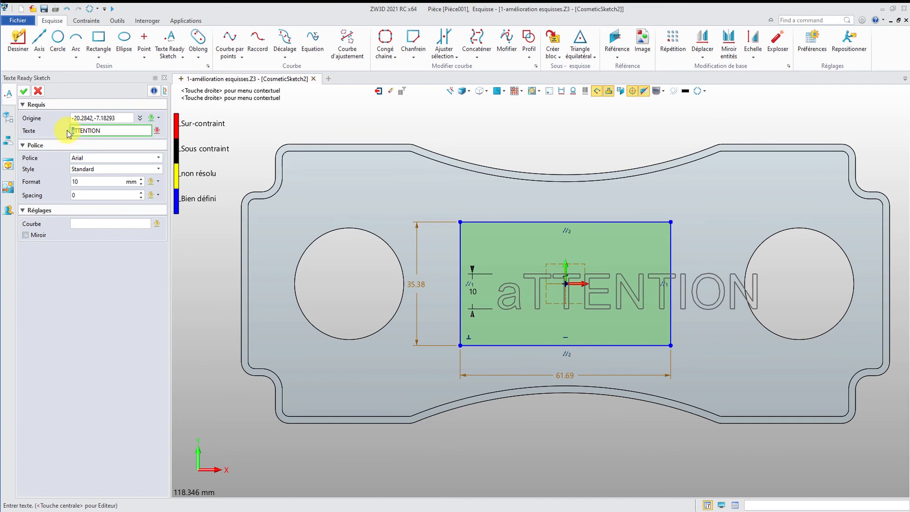
{"action": "type", "text": "A"}
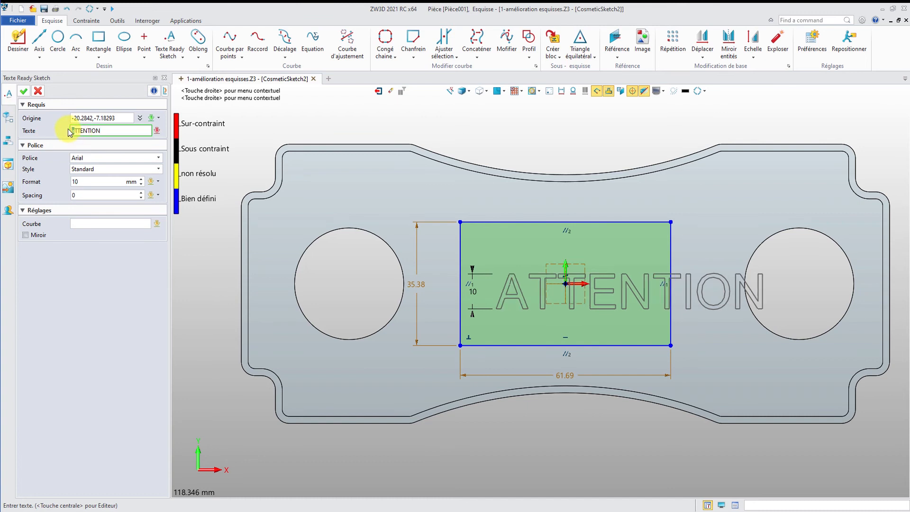
Reduce the ATTENTION text height to 5 mm and insert the text inside the rectangle.
{"action": "left_click", "coordinate": [87, 181]}
{"action": "scroll", "coordinate": [88, 181], "scroll_direction": "down", "scroll_amount": 5}
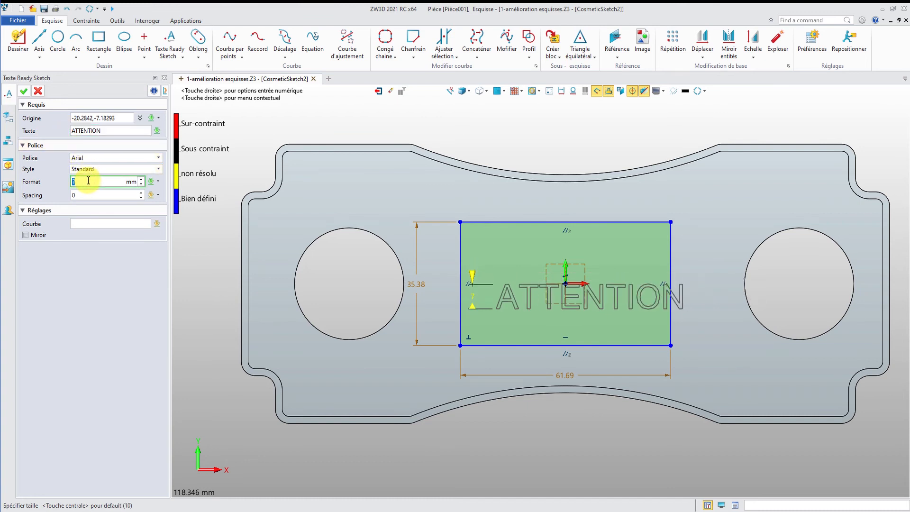
{"action": "left_click", "coordinate": [24, 91]}
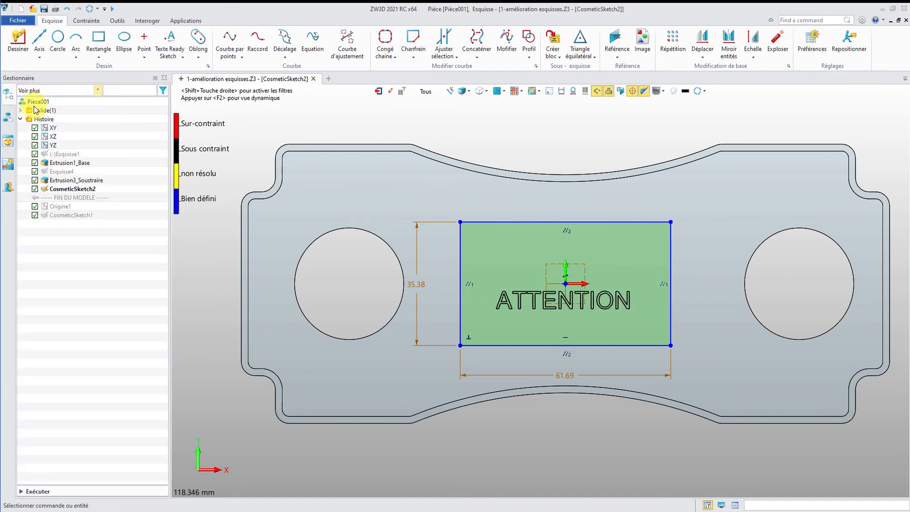
Exit the cosmetic sketch and inspect the hatched rectangle with its text on the pocket floor.
{"action": "left_click", "coordinate": [378, 91]}
{"action": "scroll", "coordinate": [553, 336], "scroll_direction": "up", "scroll_amount": 5}
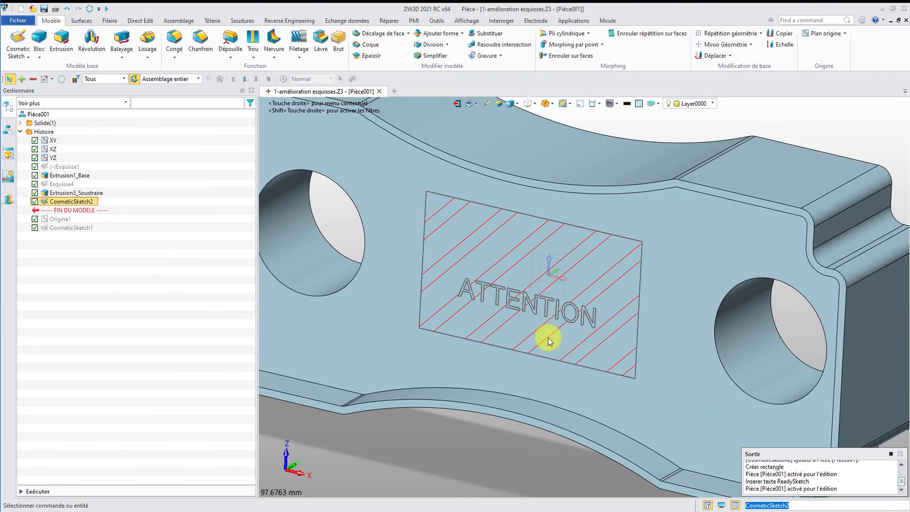
{"action": "scroll", "coordinate": [550, 404], "scroll_direction": "down", "scroll_amount": 4}
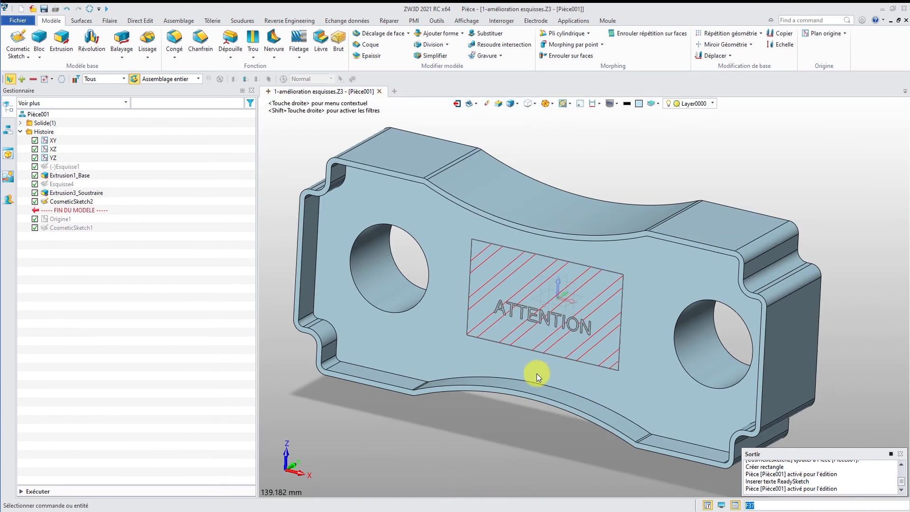
{"action": "middle_click_drag", "start_coordinate": [525, 400], "coordinate": [525, 388]}
{"action": "middle_click_drag", "start_coordinate": [493, 441], "coordinate": [506, 427]}
{"action": "scroll", "coordinate": [506, 426], "scroll_direction": "down", "scroll_amount": 3}
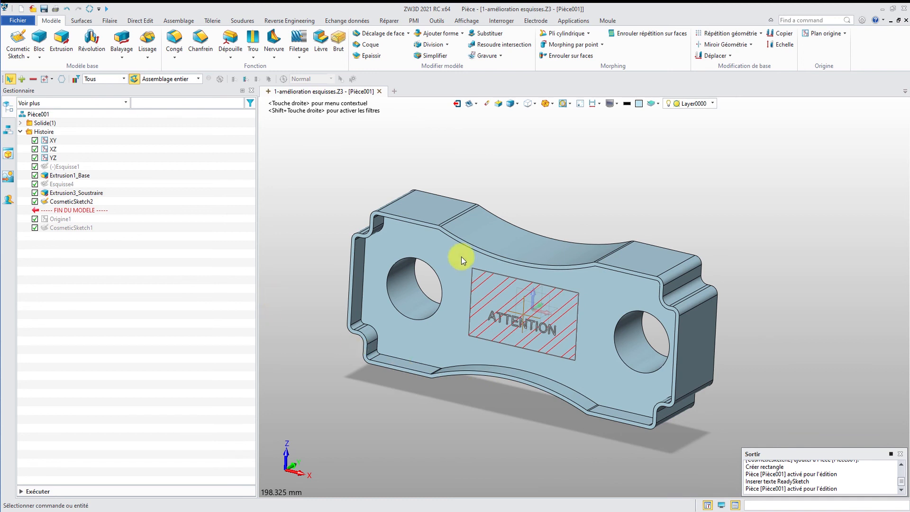
Move the end-of-model marker below CosmeticSketch1 and show that hidden sketch above the plate.
{"action": "left_click_drag", "start_coordinate": [85, 212], "coordinate": [71, 237]}
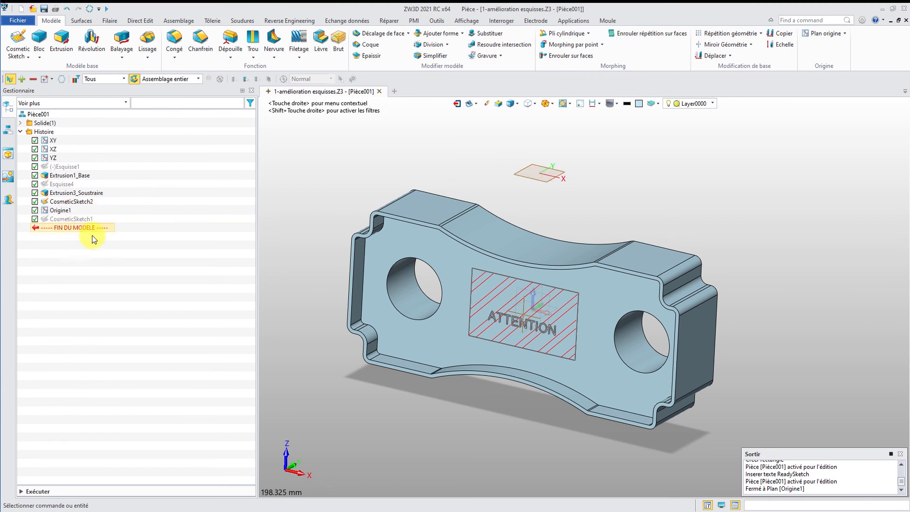
{"action": "right_click", "coordinate": [76, 218]}
{"action": "left_click", "coordinate": [101, 229]}
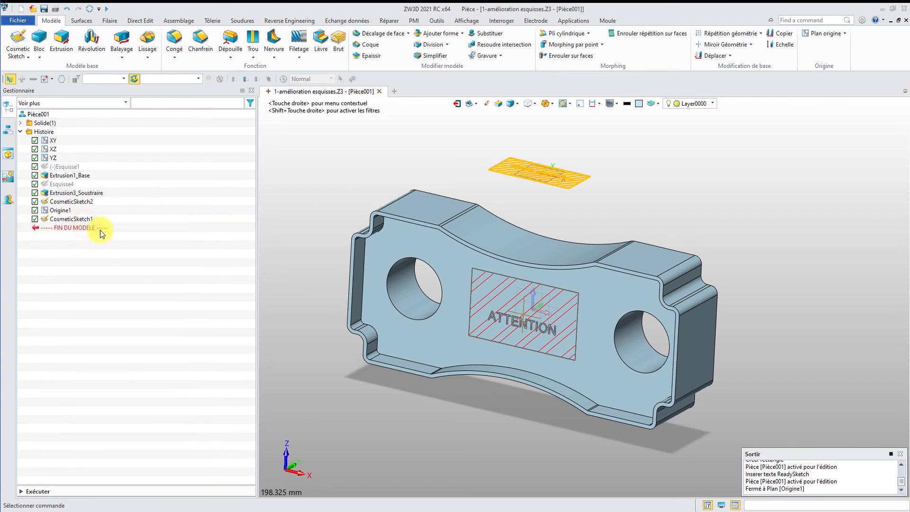
{"action": "scroll", "coordinate": [455, 192], "scroll_direction": "up", "scroll_amount": 3}
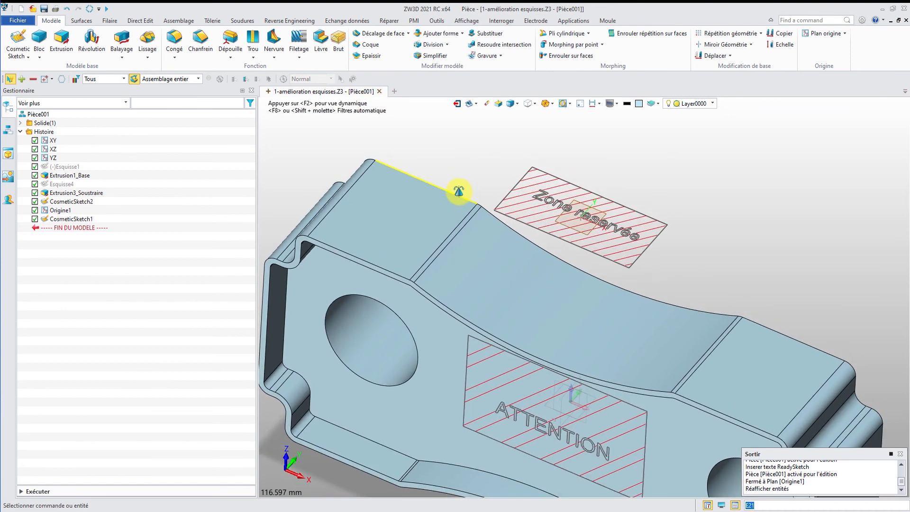
{"action": "scroll", "coordinate": [356, 196], "scroll_direction": "down", "scroll_amount": 3}
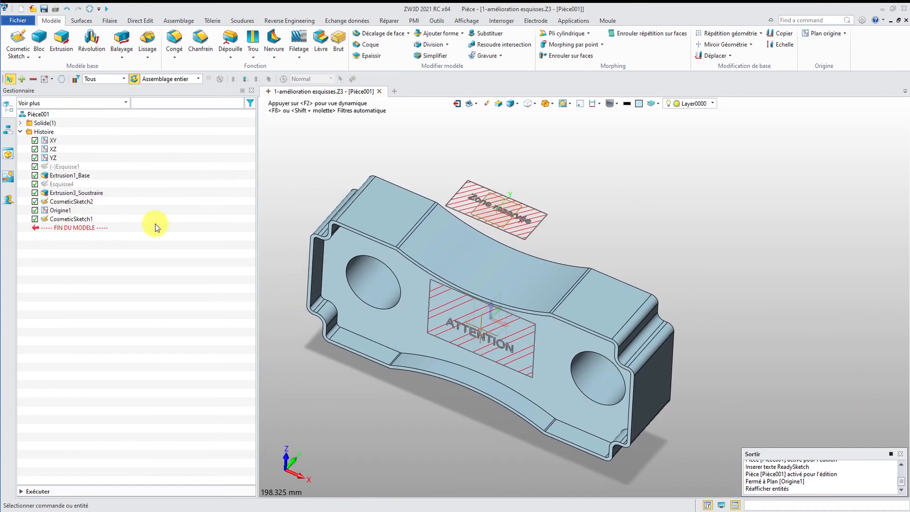
Project CosmeticSketch1 onto the plate's curved top face and view the projected outline and text.
{"action": "right_click", "coordinate": [84, 221]}
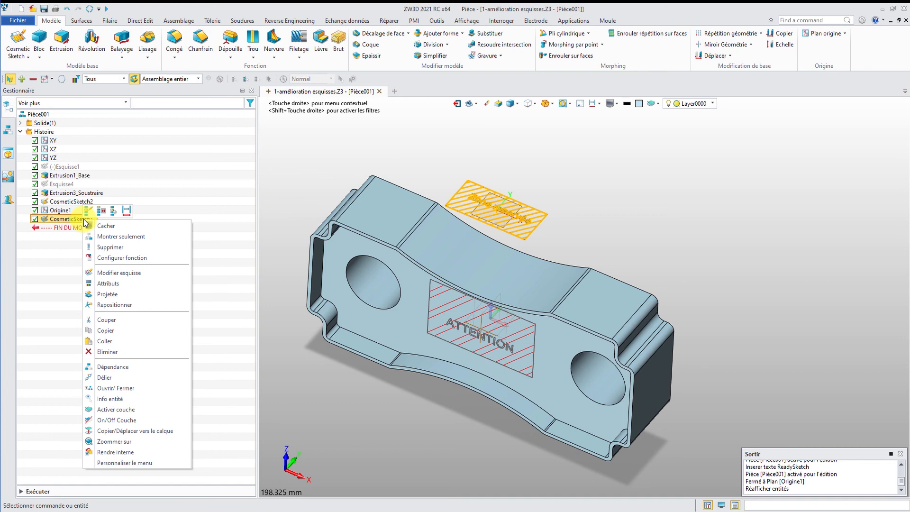
{"action": "left_click", "coordinate": [110, 294]}
{"action": "left_click", "coordinate": [511, 270]}
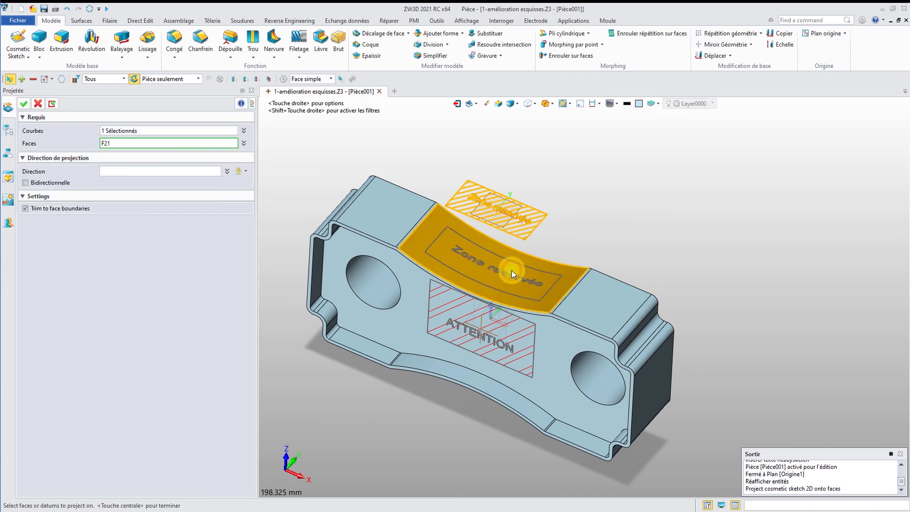
{"action": "left_click", "coordinate": [24, 103]}
{"action": "middle_click_drag", "start_coordinate": [406, 268], "coordinate": [473, 174]}
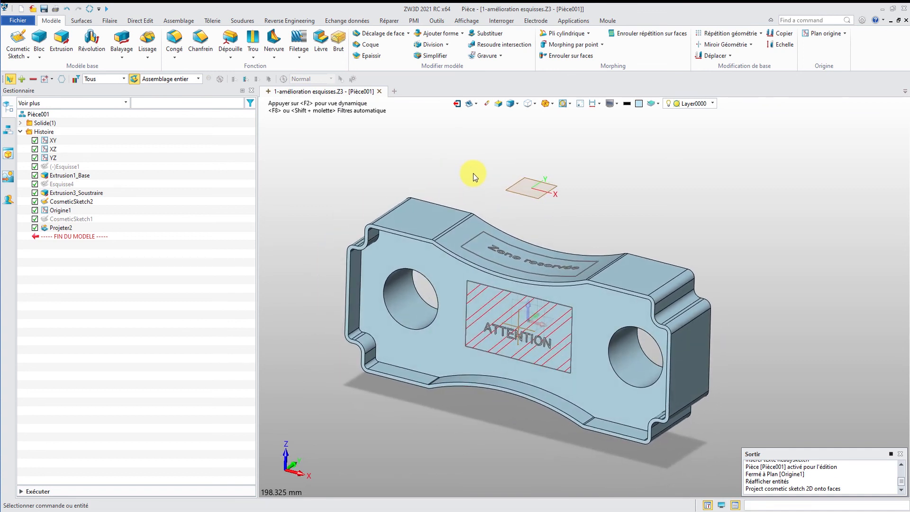